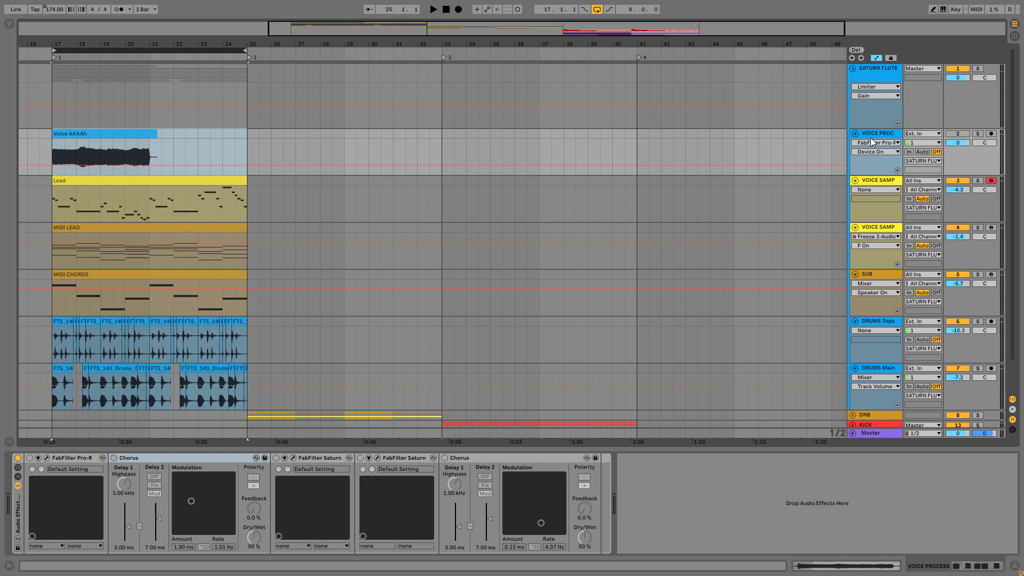
Step: Play the Lead voice sampler track, and compare the MIDI LEAD sampler with its filter switched off and on
left_click(877, 184)
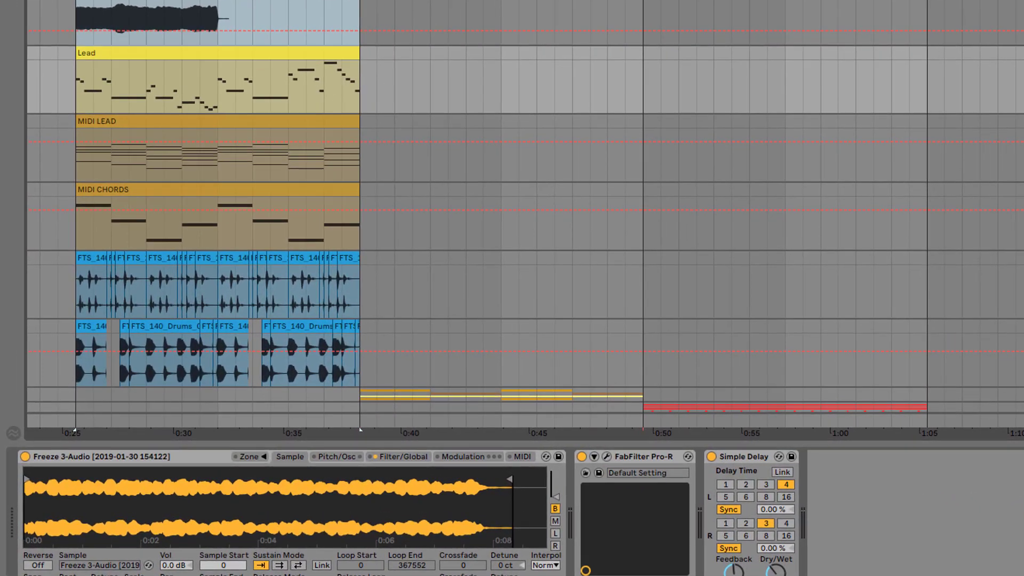
key("space")
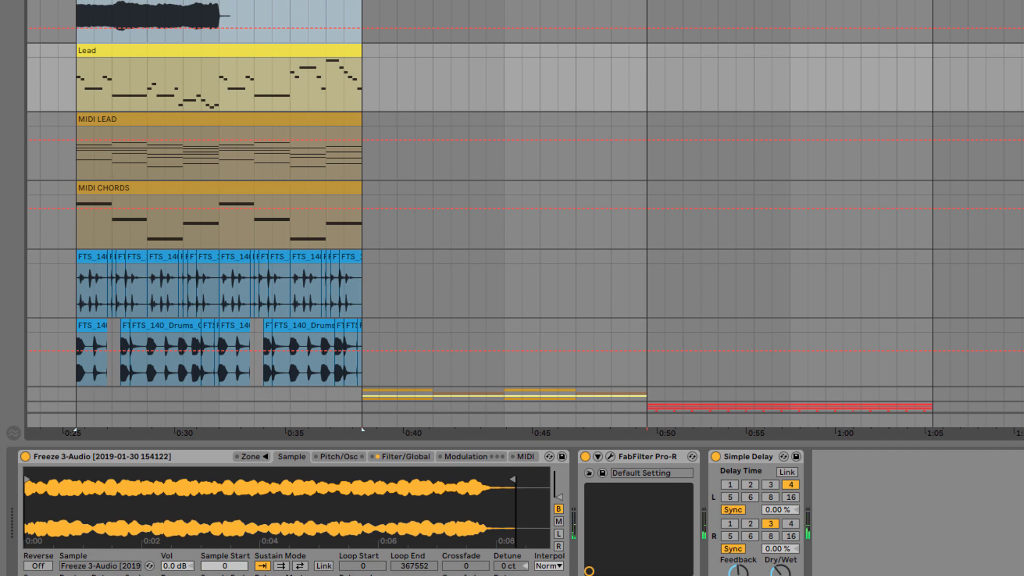
left_click(533, 147)
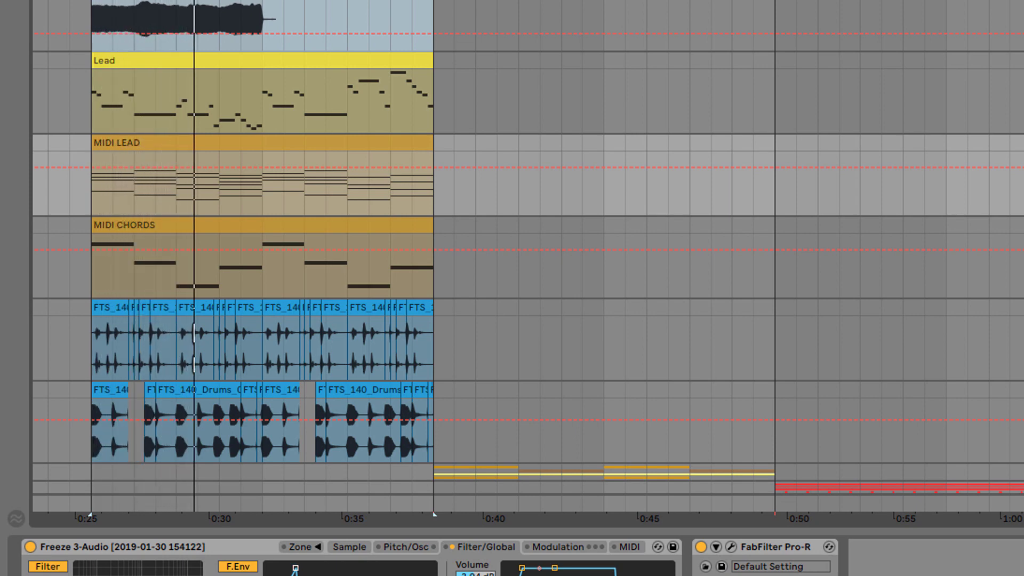
left_click(55, 569)
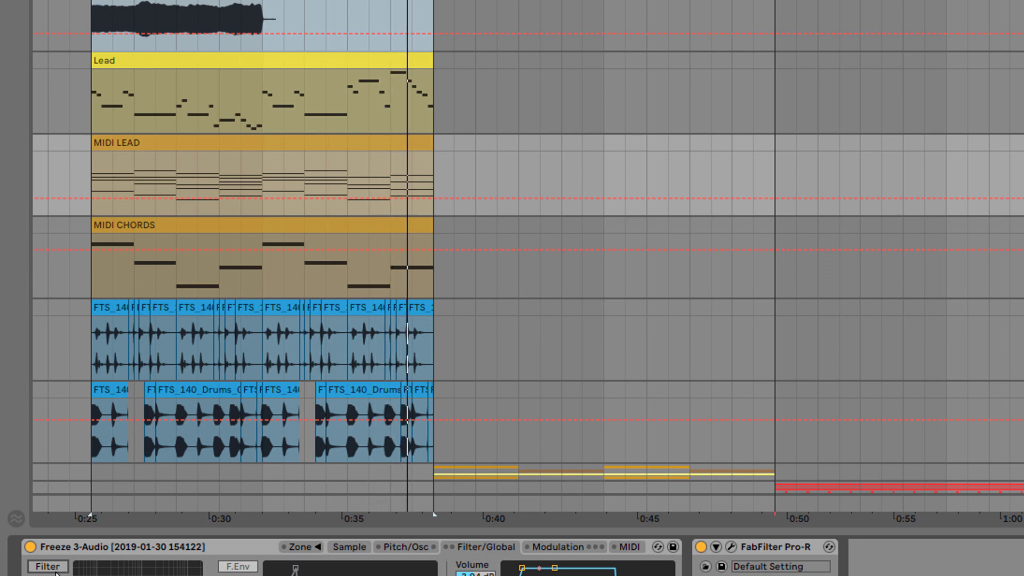
left_click_drag(104, 538, 126, 373)
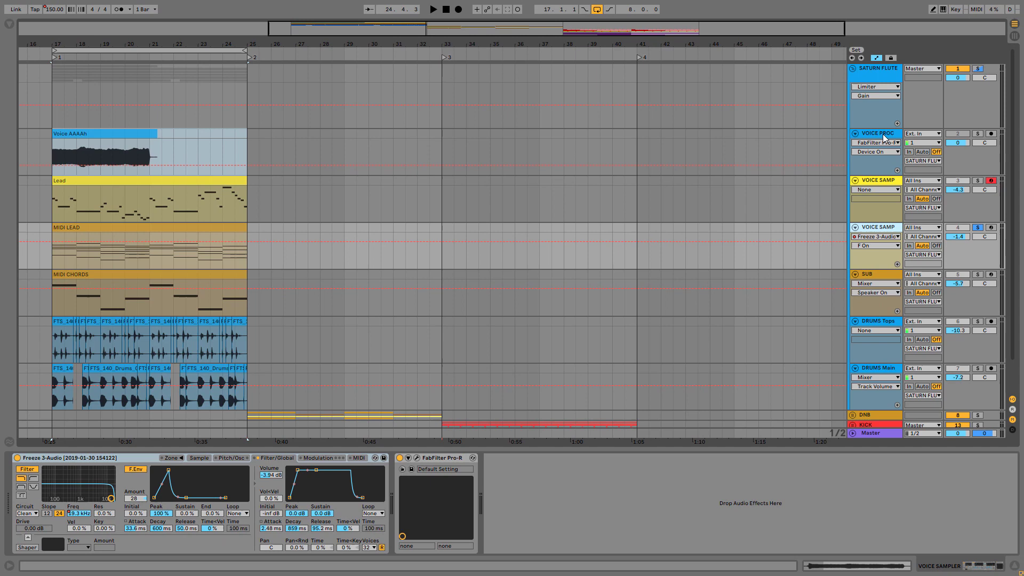
Step: Play back the Voice AAAAh clip on the voice processing track
left_click(925, 112)
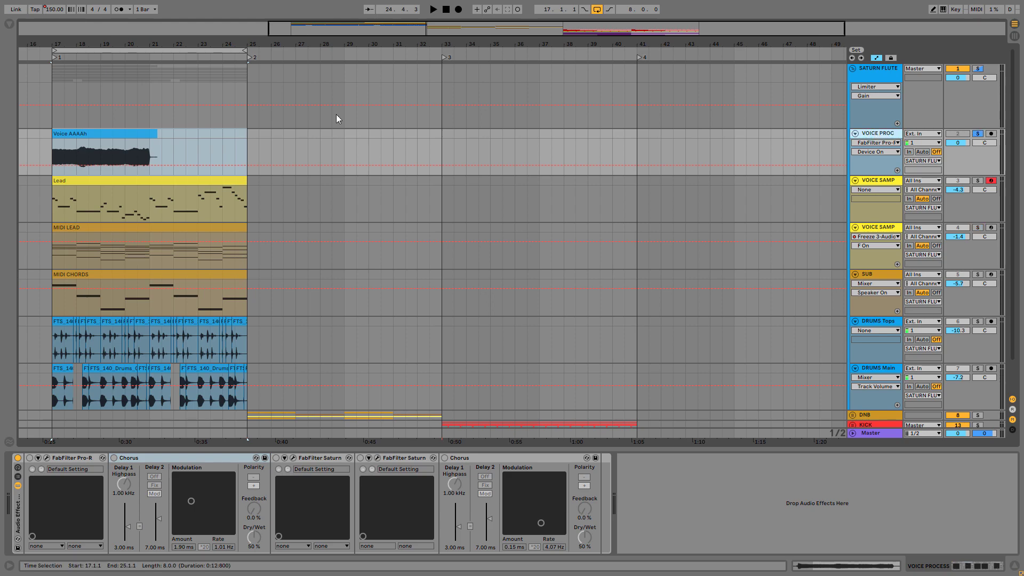
left_click(123, 133)
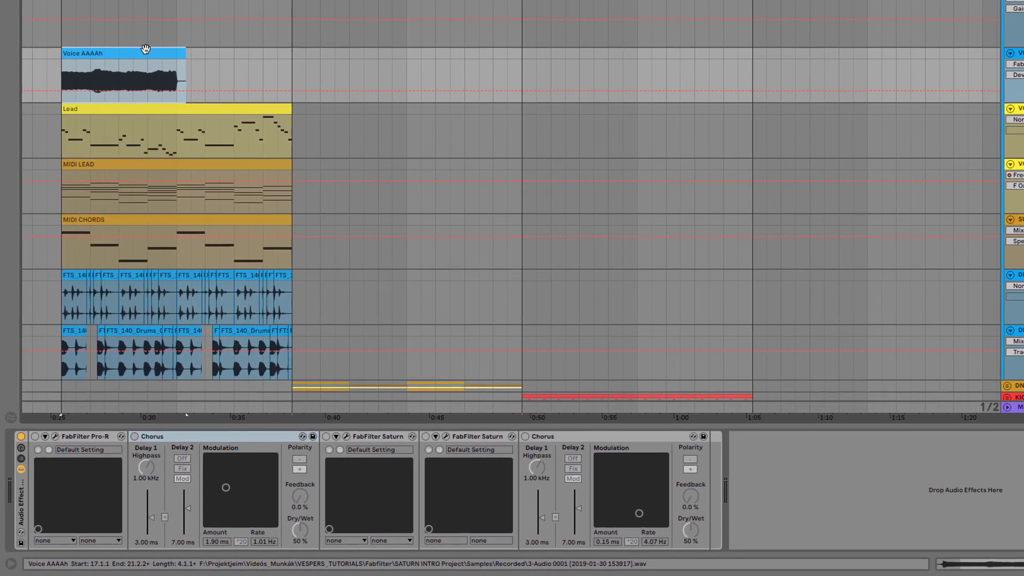
key("space")
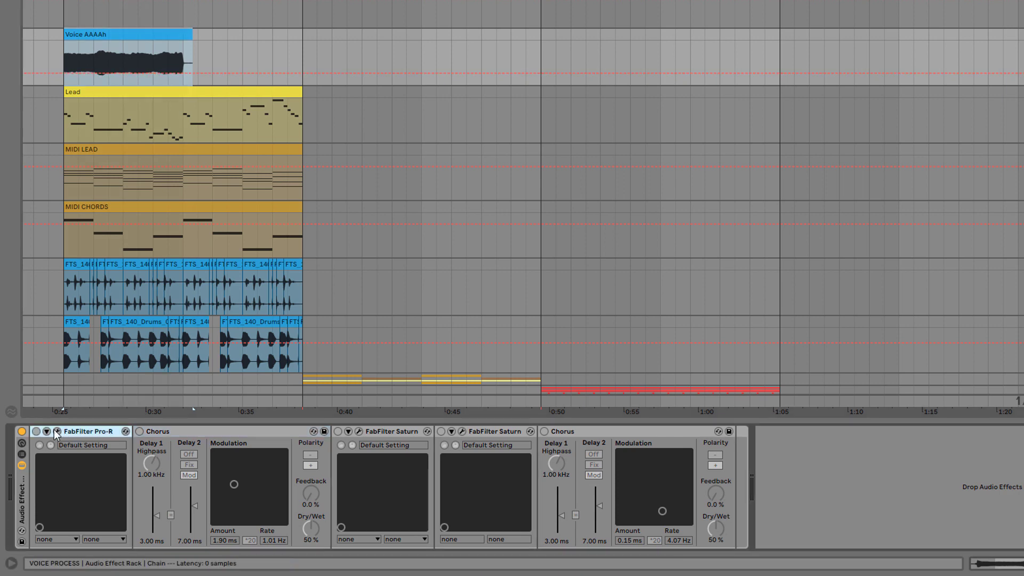
Step: Enable FabFilter Pro-R on the voice processing track, open its editor and compare playback with the reverb bypassed and active
left_click(35, 431)
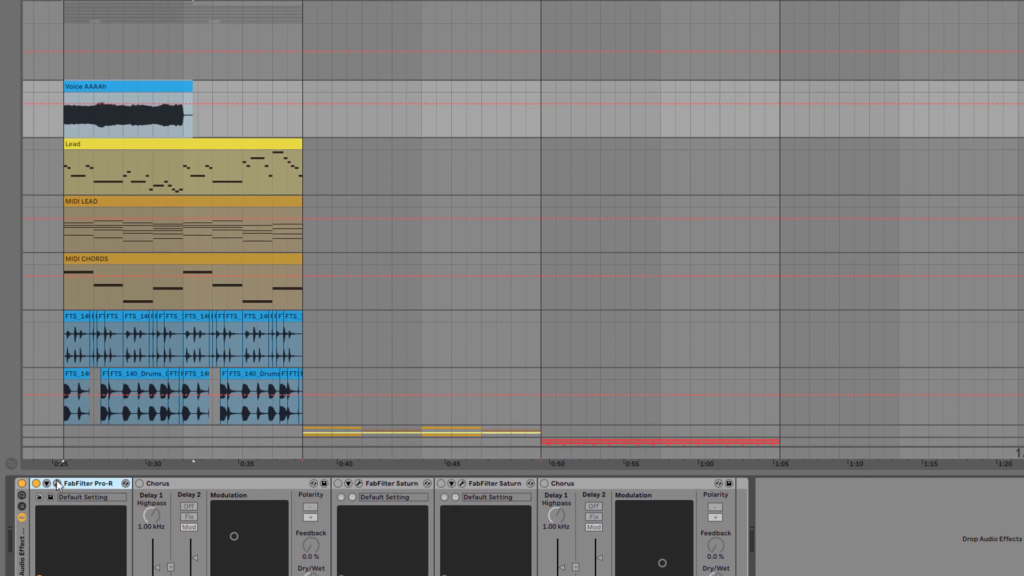
left_click(58, 438)
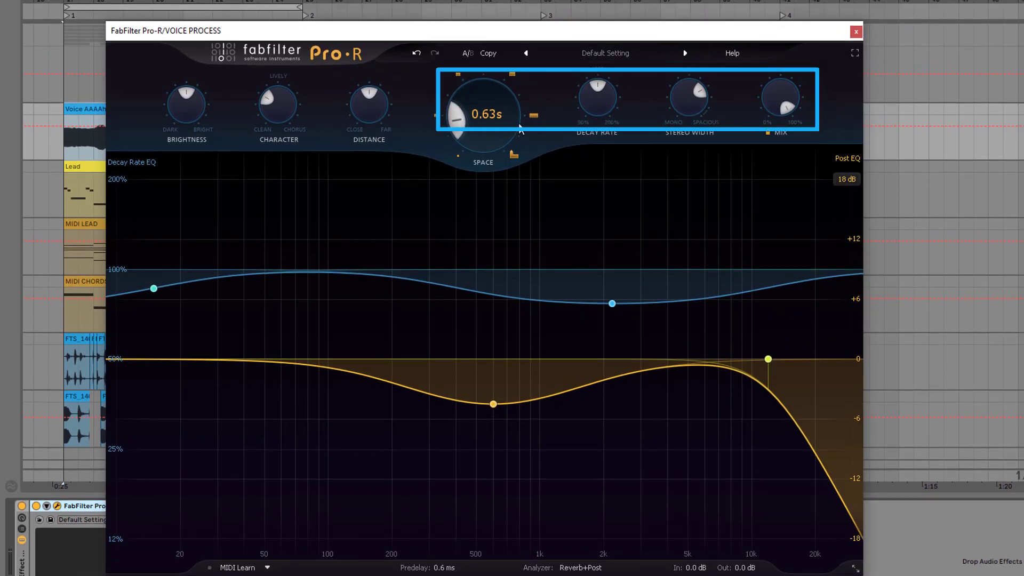
mouse_move(516, 123)
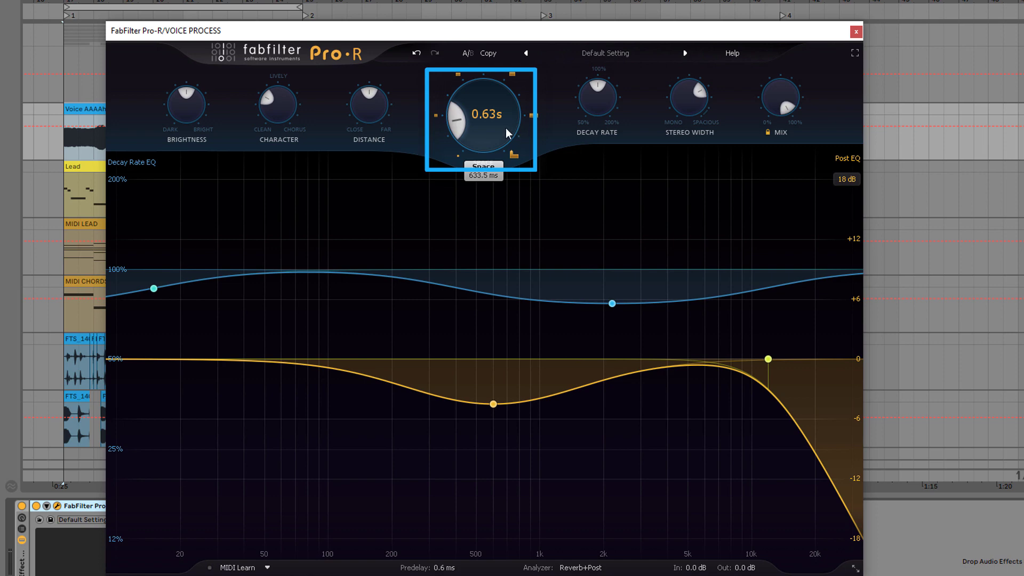
key("space")
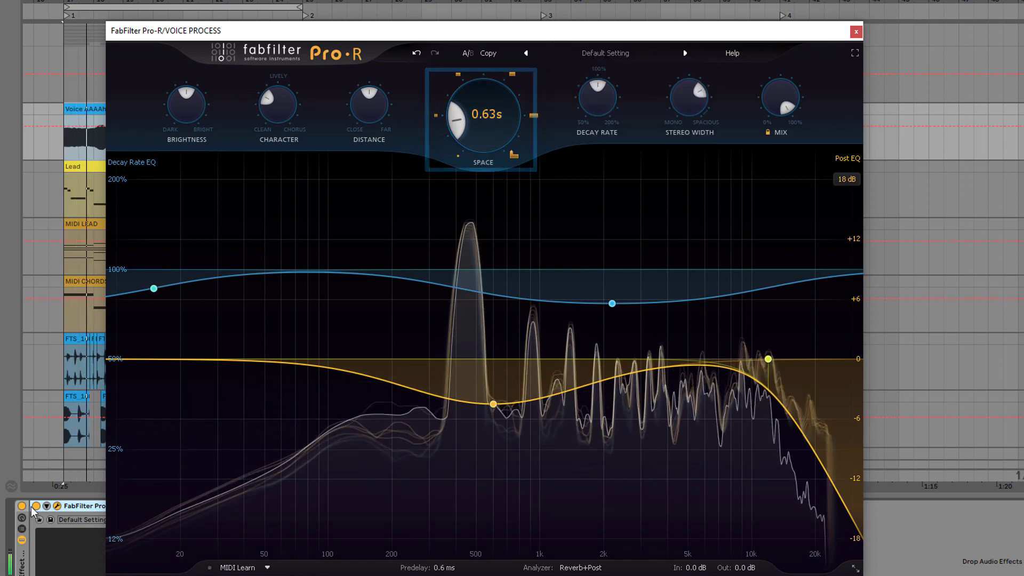
left_click(35, 506)
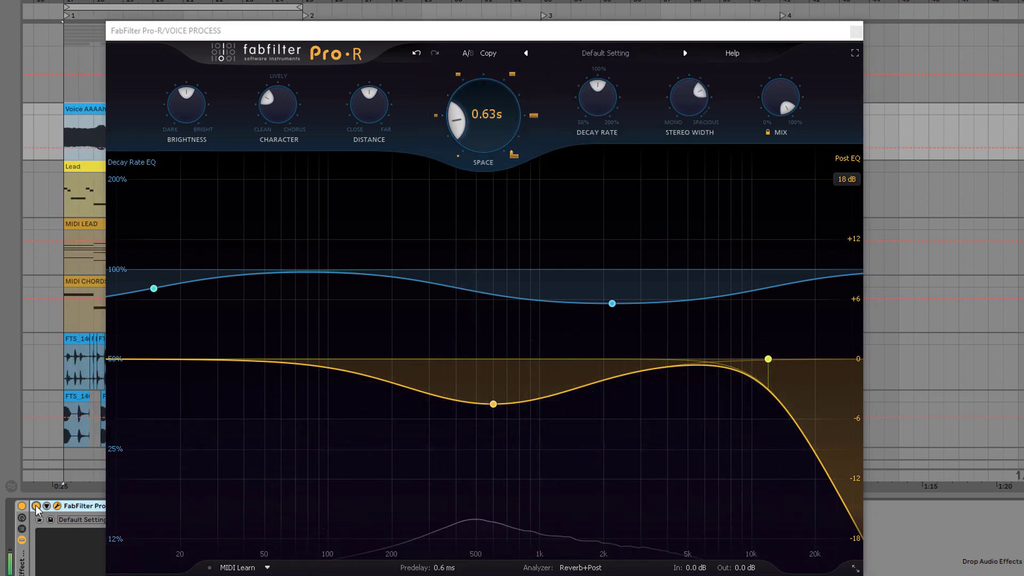
left_click(35, 506)
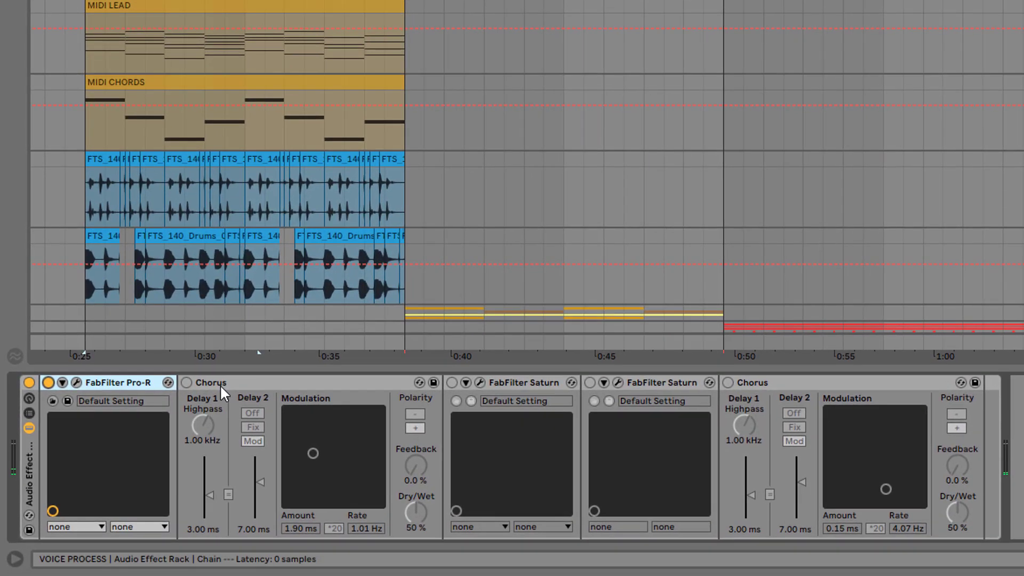
Step: Enable the first Chorus and the first FabFilter Saturn in the voice effect rack, and open the Saturn editor
left_click(205, 417)
left_click(174, 415)
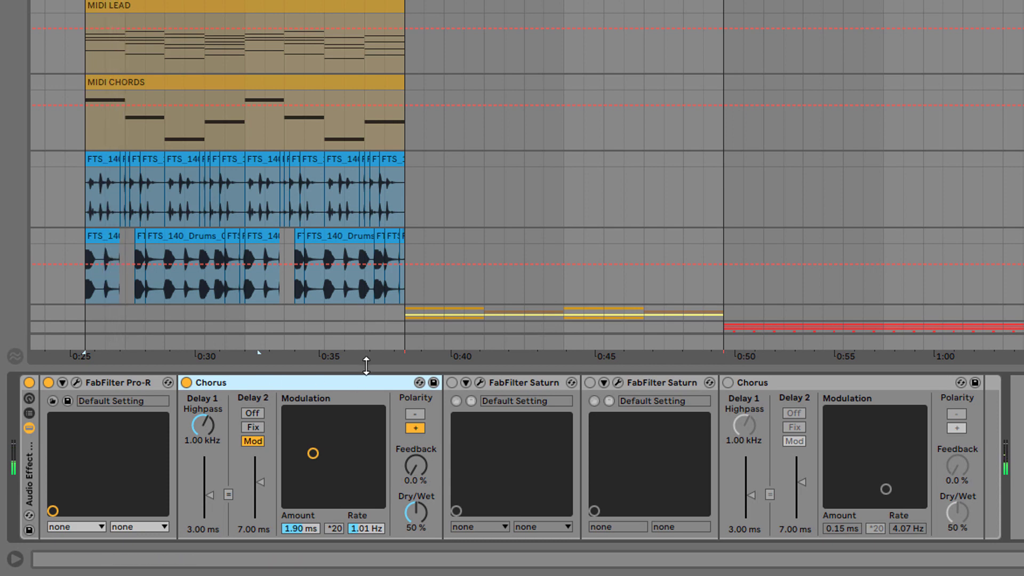
left_click(451, 382)
left_click(480, 382)
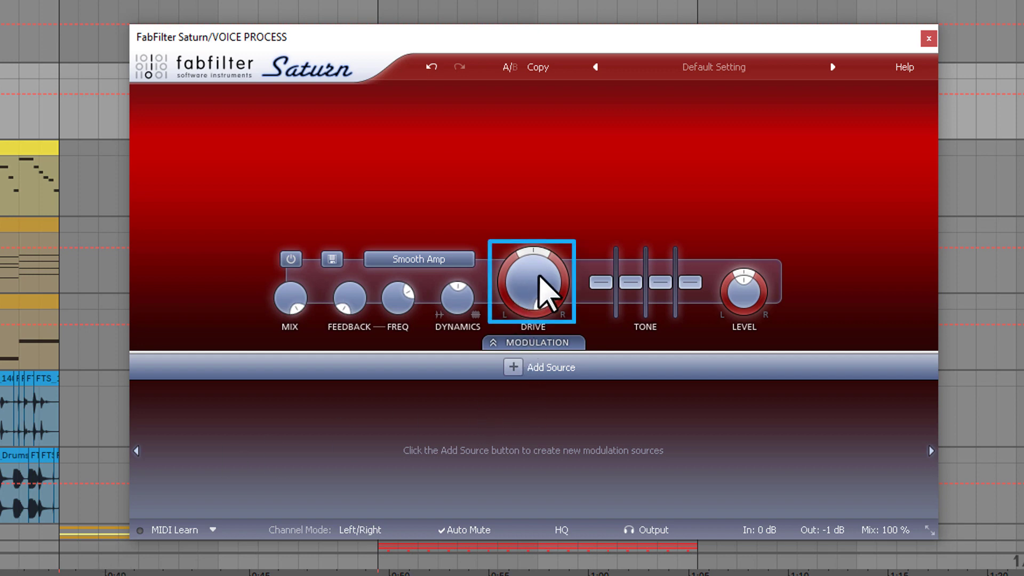
Step: Try Saturn's Band 1 Drive at 100% and at 55%, returning it to the minimum
left_click_drag(533, 282, 555, 194)
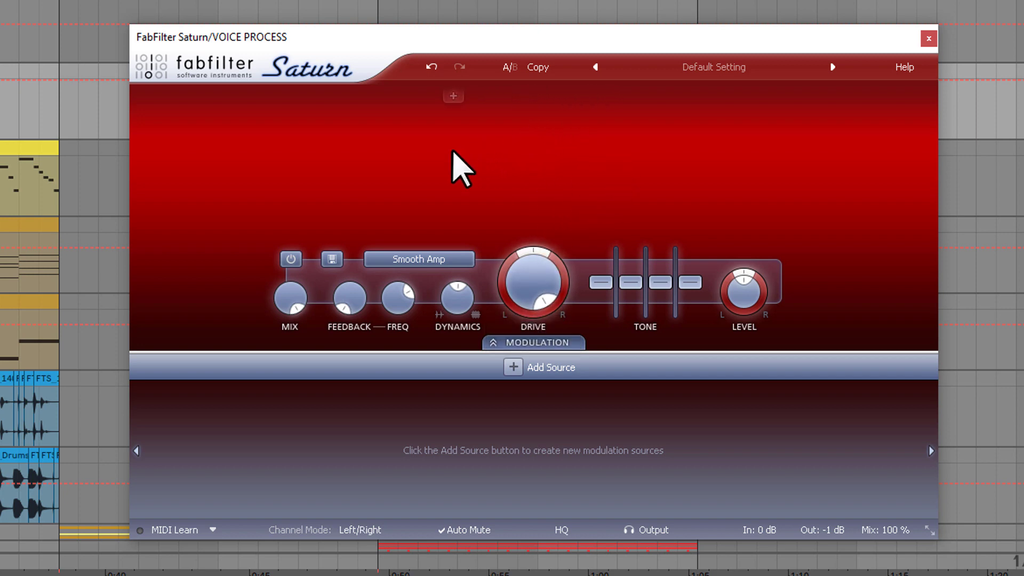
mouse_move(531, 293)
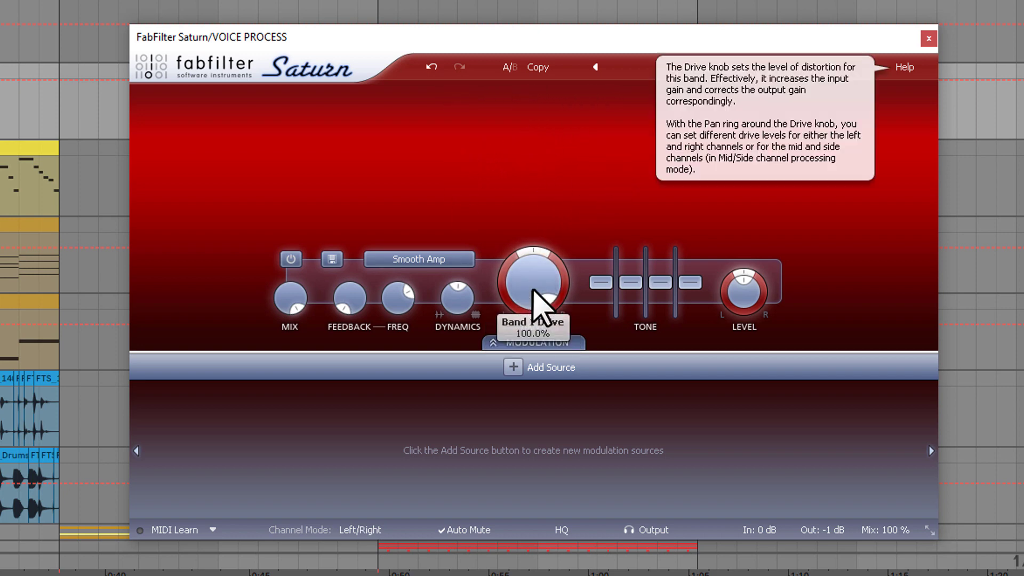
left_click_drag(535, 292, 554, 528)
double_click(543, 275)
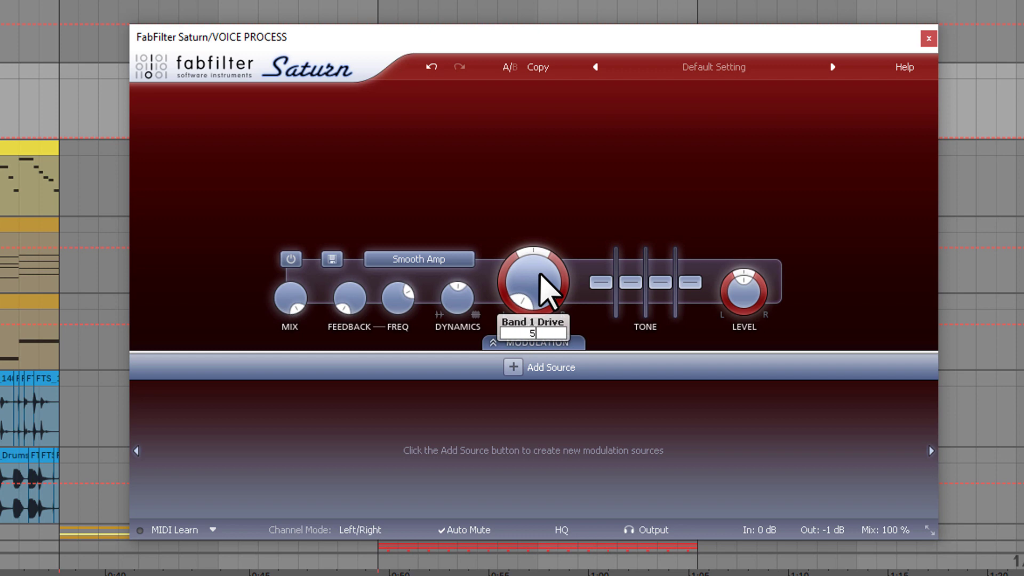
key("Return")
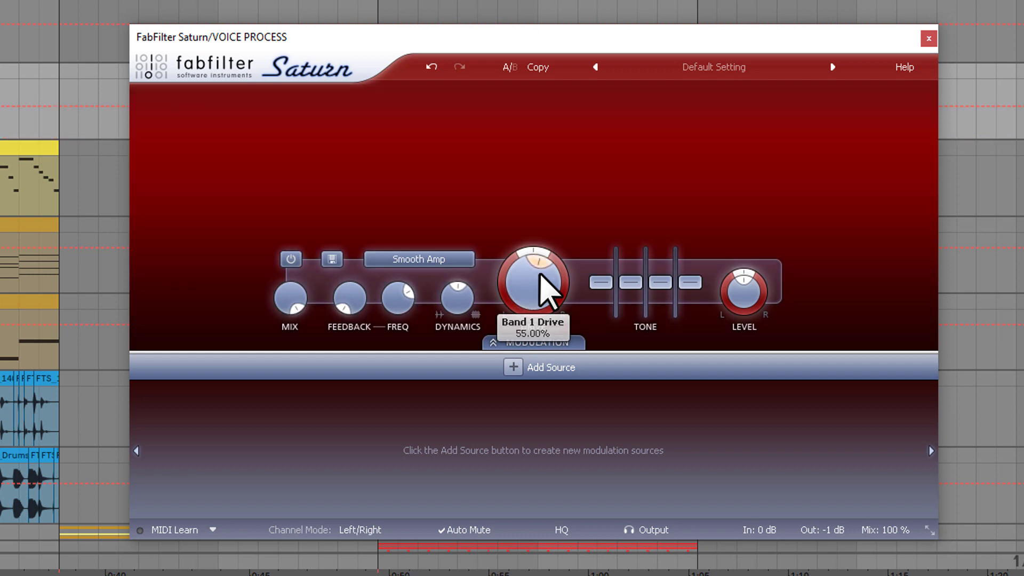
left_click_drag(515, 288, 549, 469)
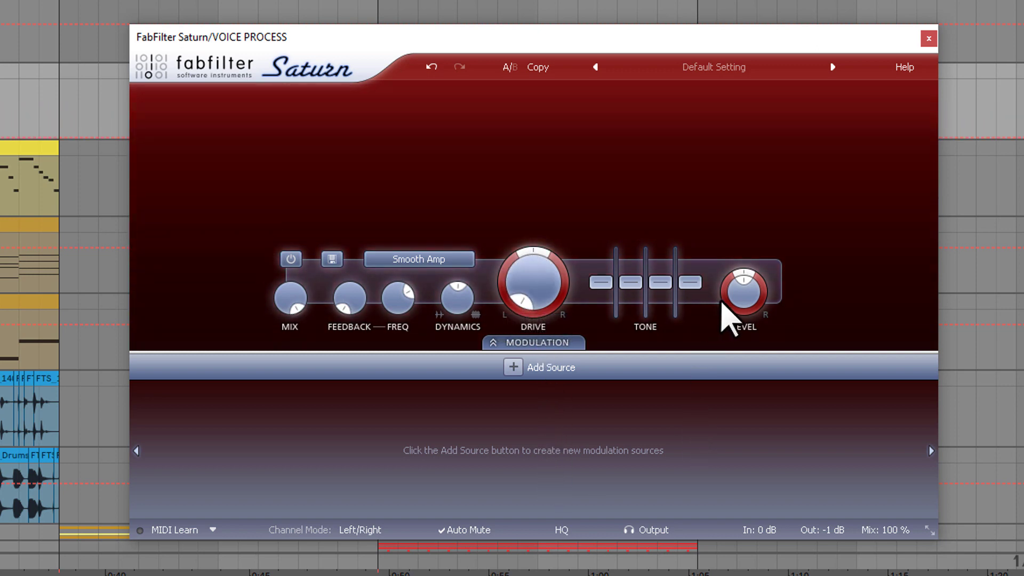
Step: Try out the Band 1 Level and the Presence, Treble, Mid and Bass tone sliders, returning the sliders to 0 dB
left_click_drag(745, 292, 700, 291)
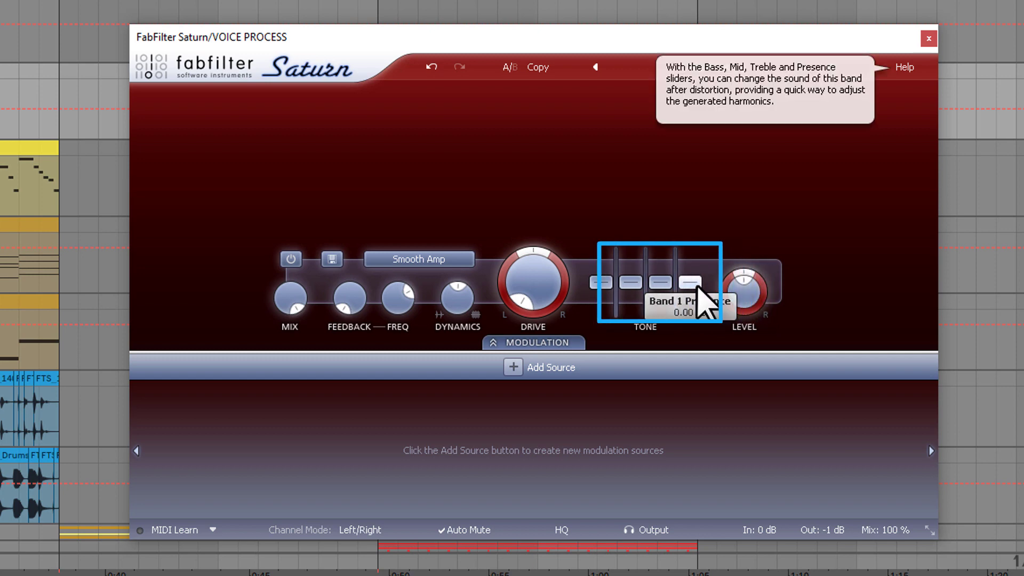
left_click_drag(691, 288, 670, 293)
double_click(664, 281)
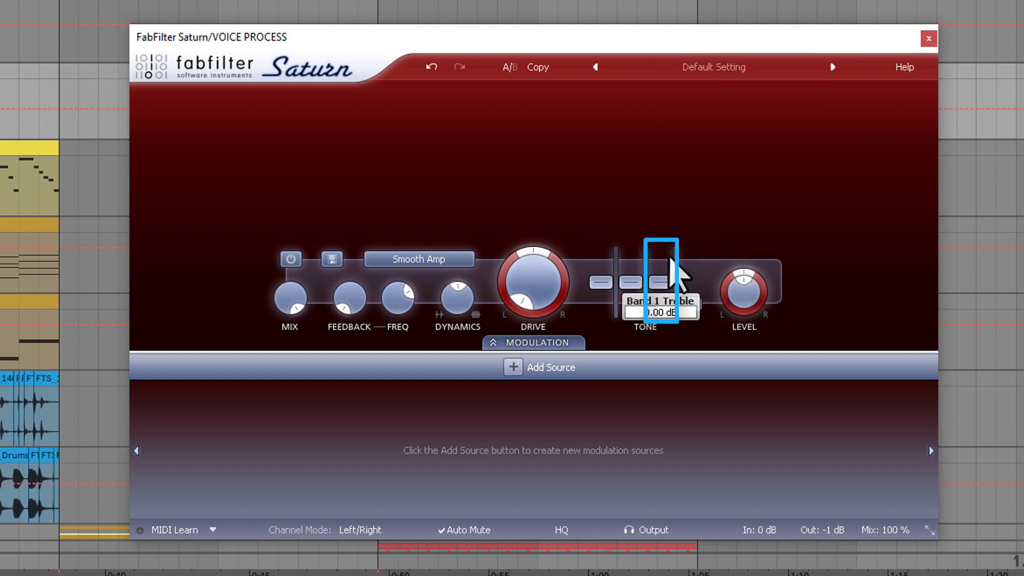
key("Return")
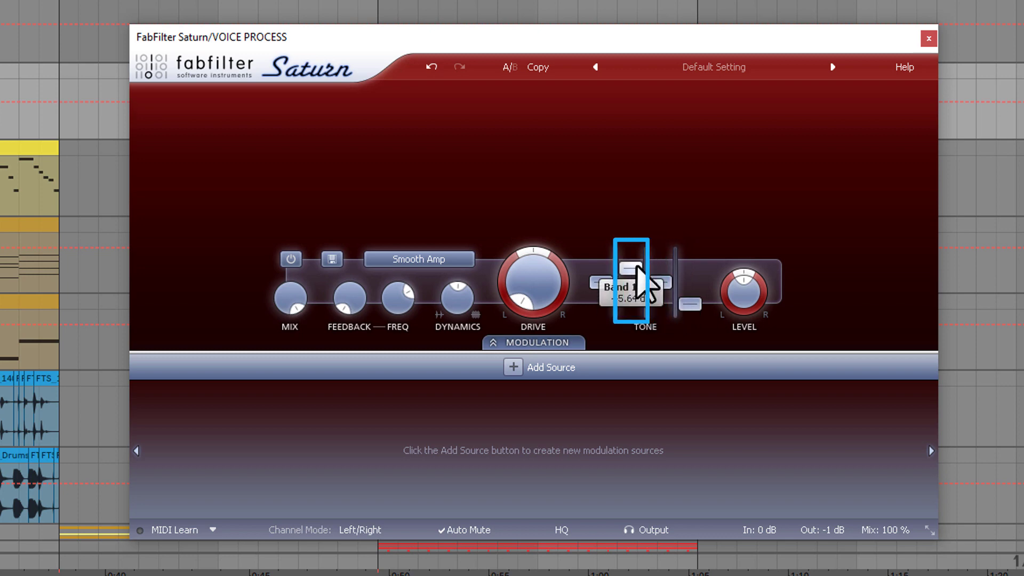
left_click_drag(617, 279, 599, 297)
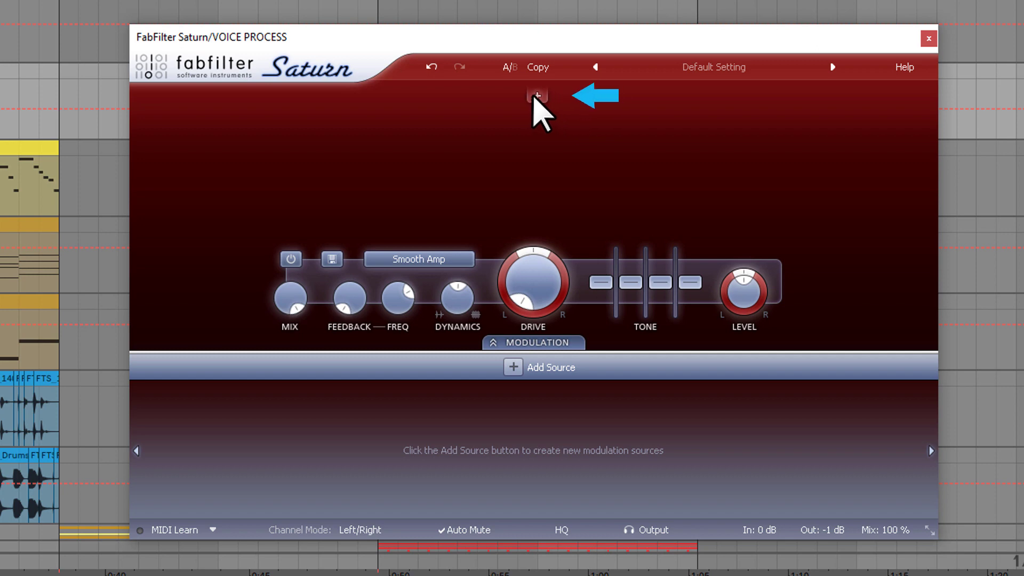
Step: Split Saturn's frequency range into six bands by adding five crossovers, including one at about 174 Hz
left_click(487, 95)
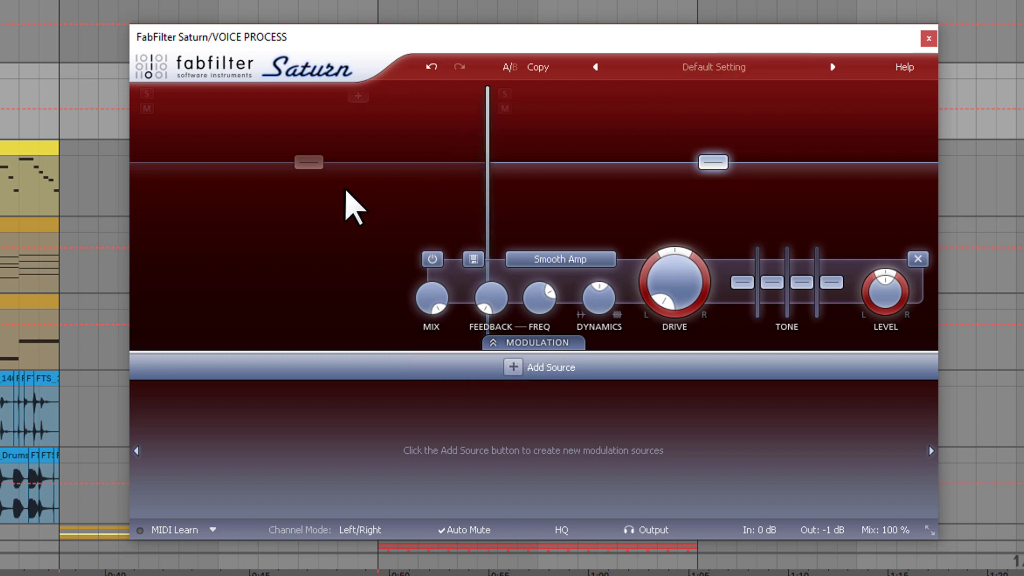
left_click(443, 106)
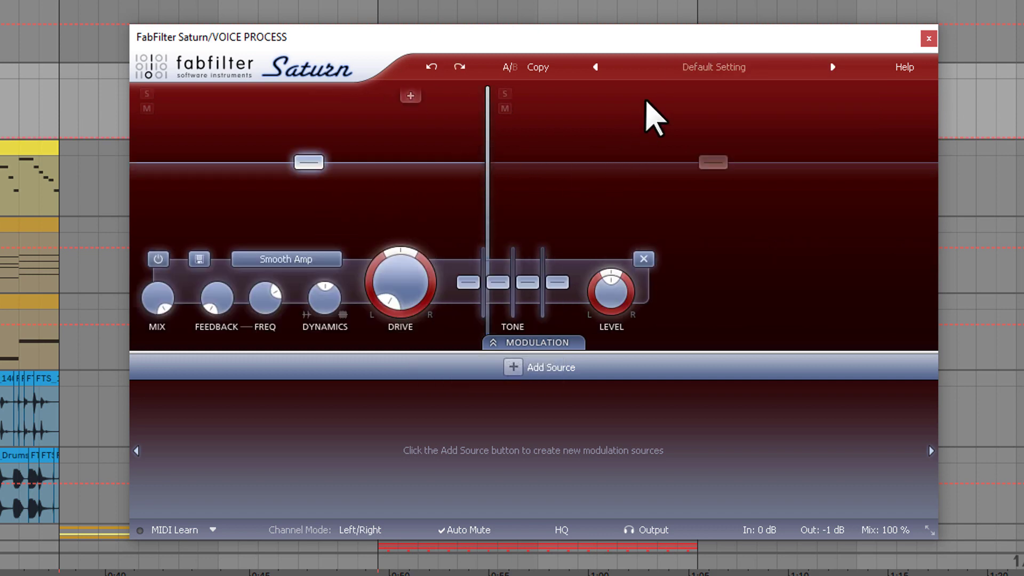
left_click(657, 96)
left_click(802, 96)
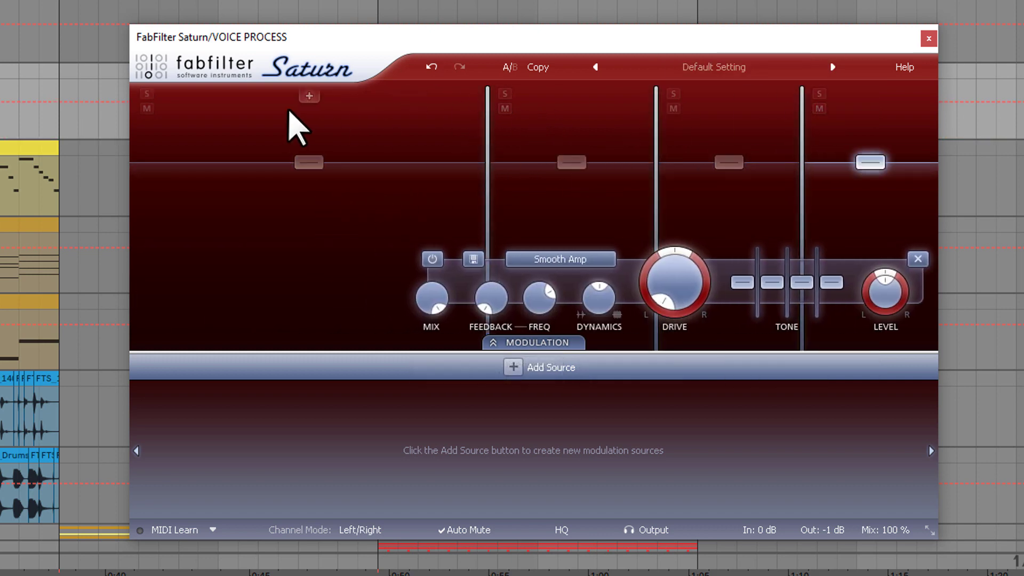
left_click(289, 106)
left_click(288, 97)
left_click(382, 97)
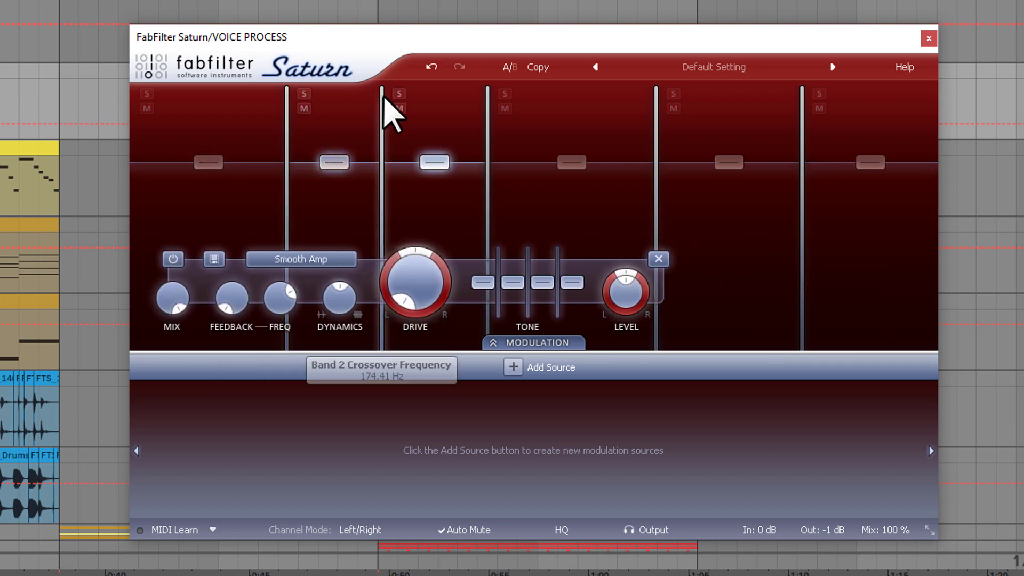
Step: Select the lowest frequency band, raise its Drive moderately and inspect its Pan, Feedback and Mix controls
left_click(211, 112)
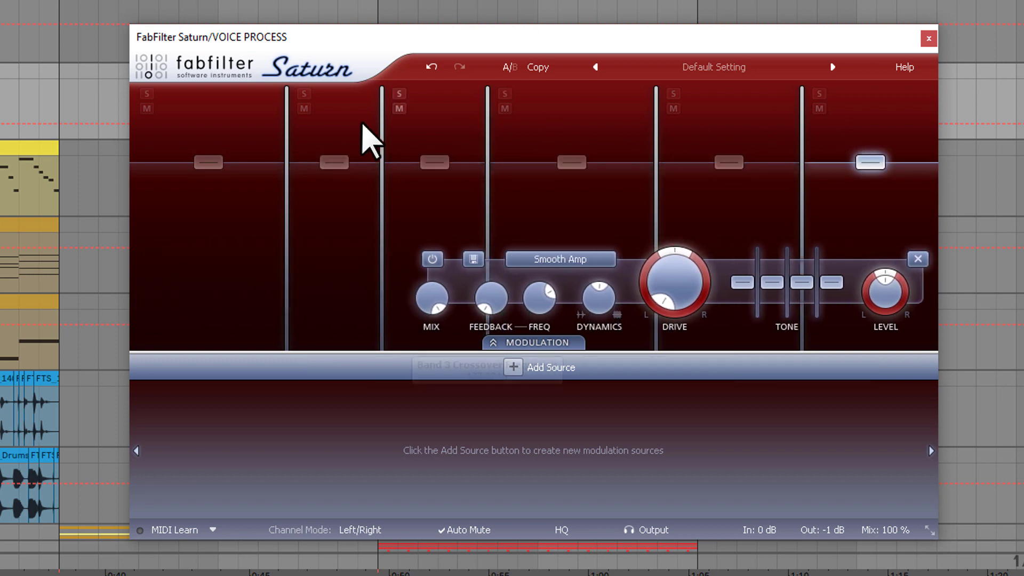
mouse_move(212, 151)
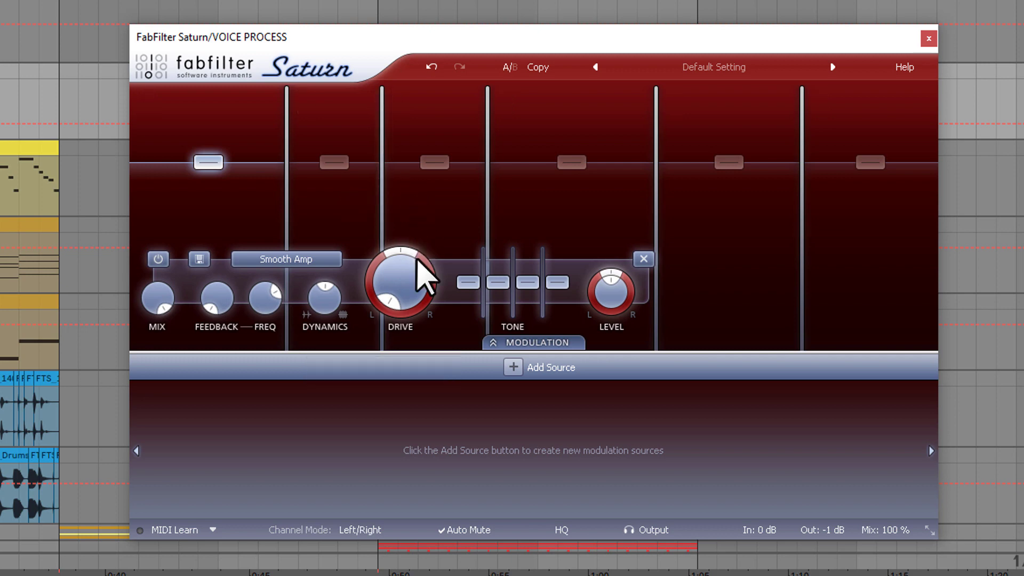
left_click_drag(417, 260, 421, 241)
mouse_move(612, 278)
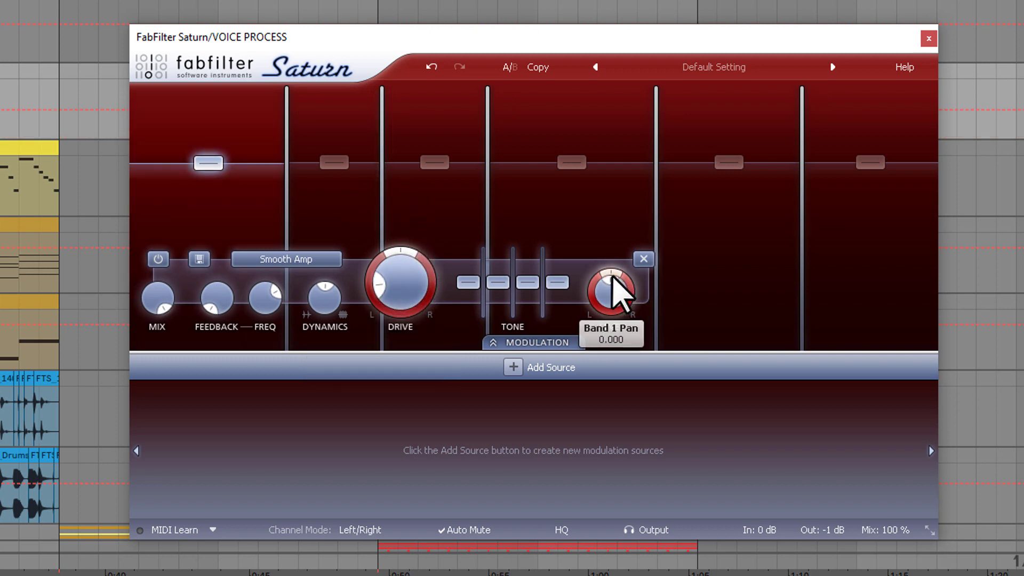
mouse_move(267, 295)
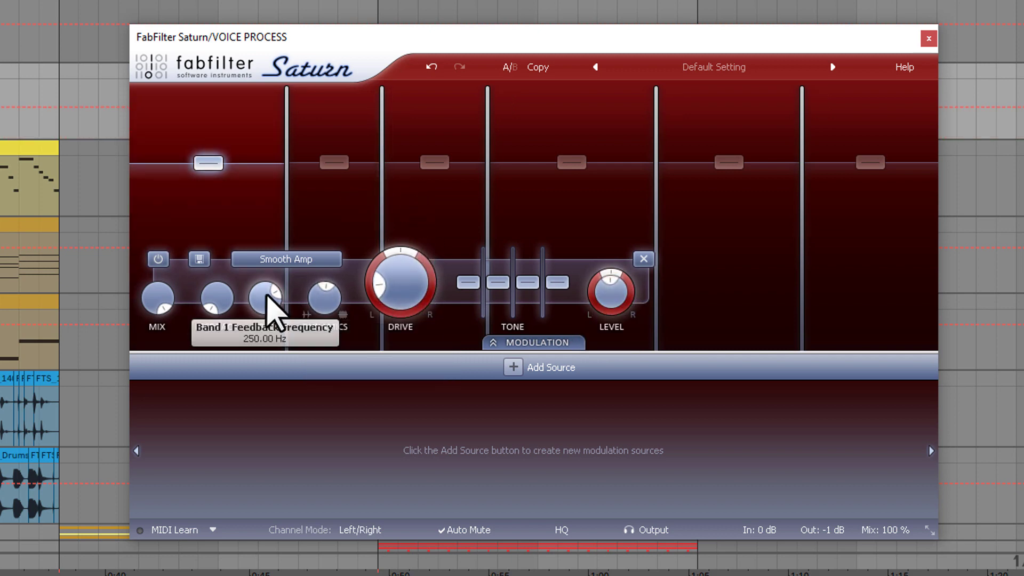
mouse_move(229, 308)
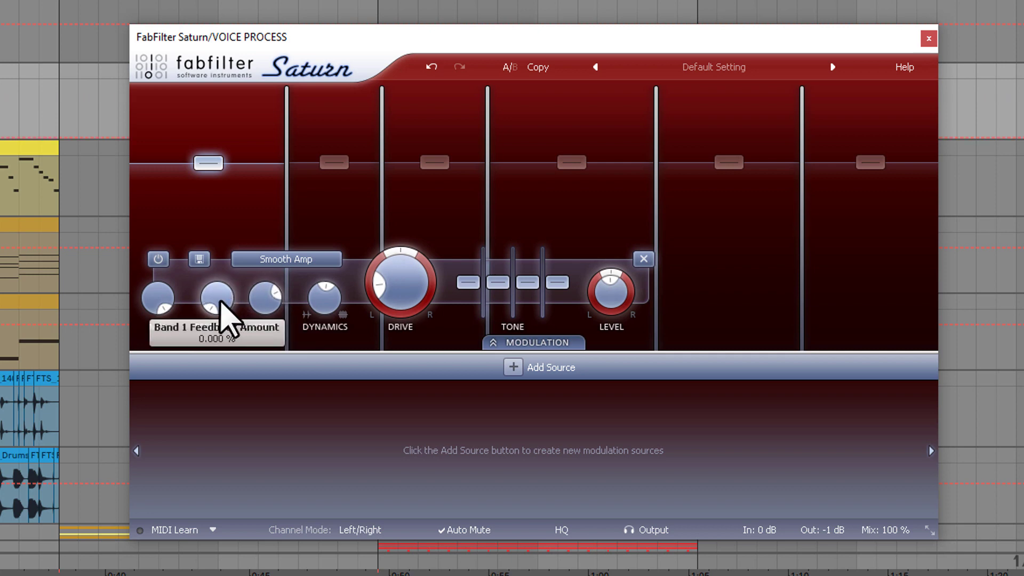
mouse_move(163, 299)
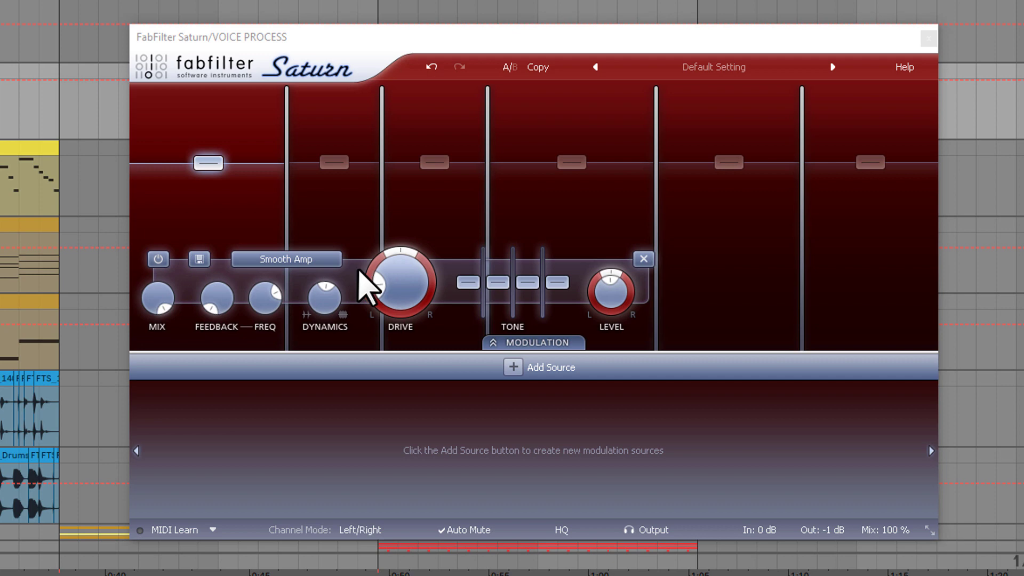
Step: Inspect the lowest band's Mix, Feedback and Dynamics controls and browse its distortion styles, keeping Smooth Amp
left_click(155, 297)
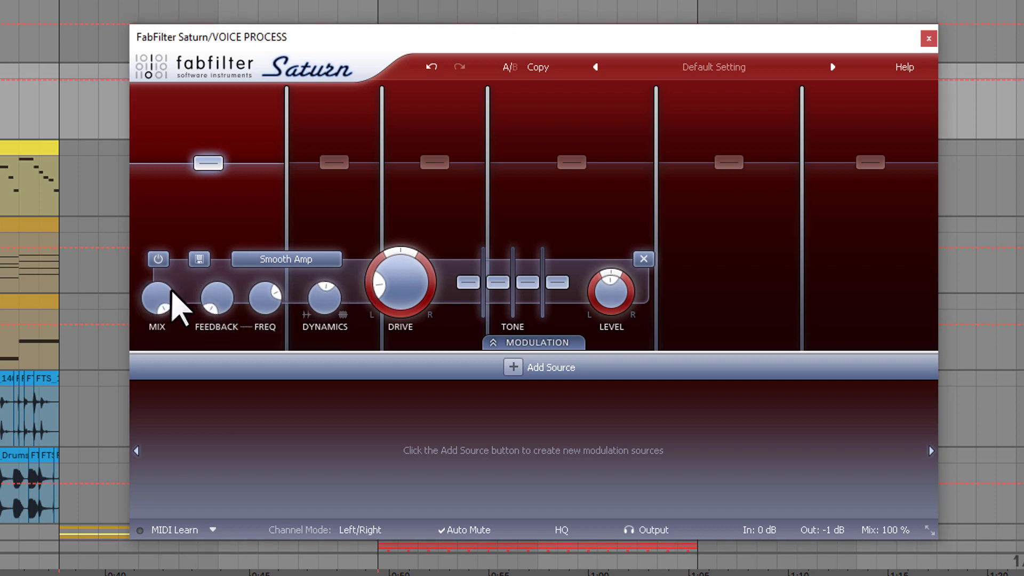
left_click_drag(156, 293, 163, 270)
mouse_move(154, 292)
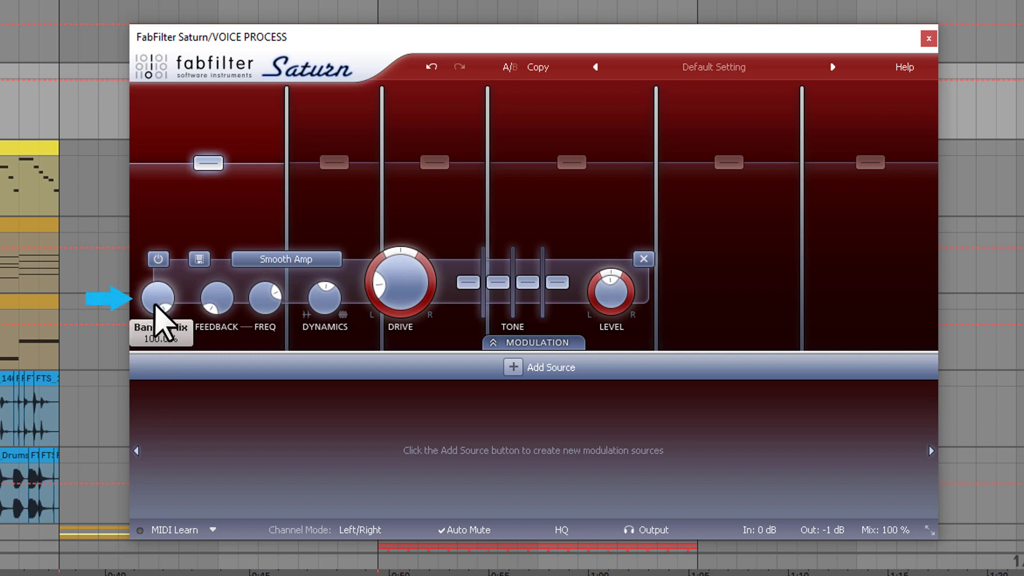
left_click_drag(219, 305, 224, 328)
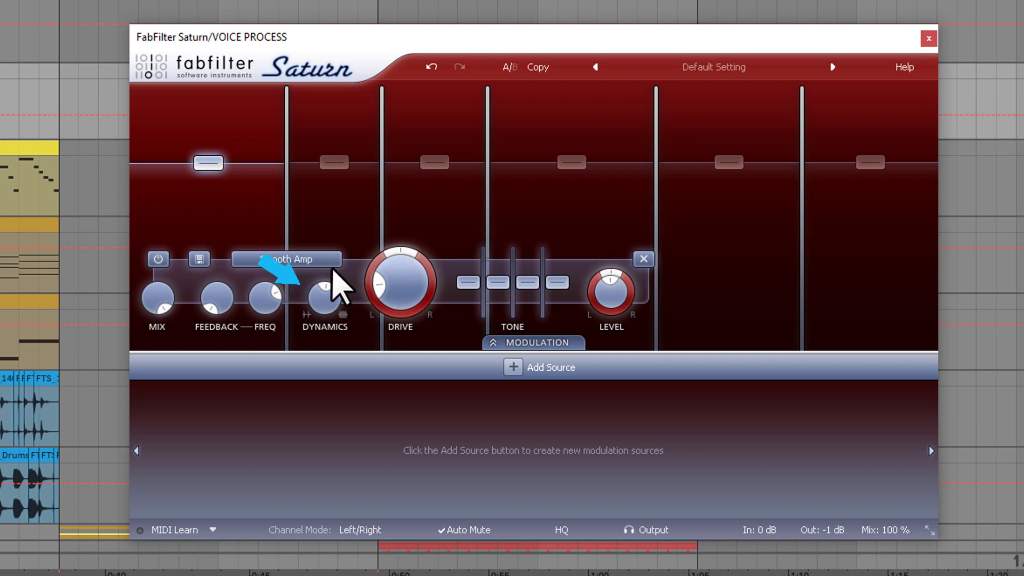
left_click(300, 259)
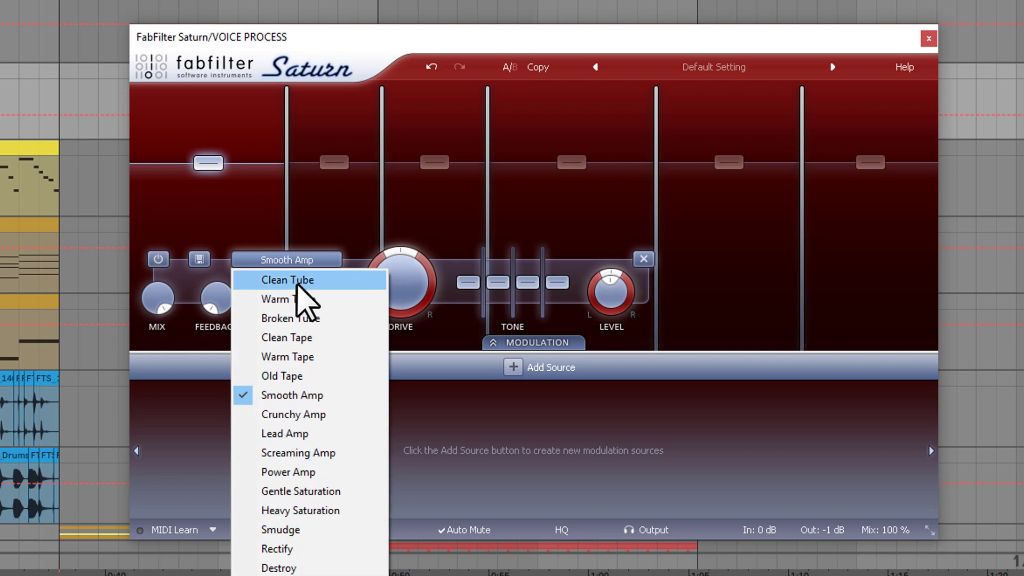
left_click(309, 400)
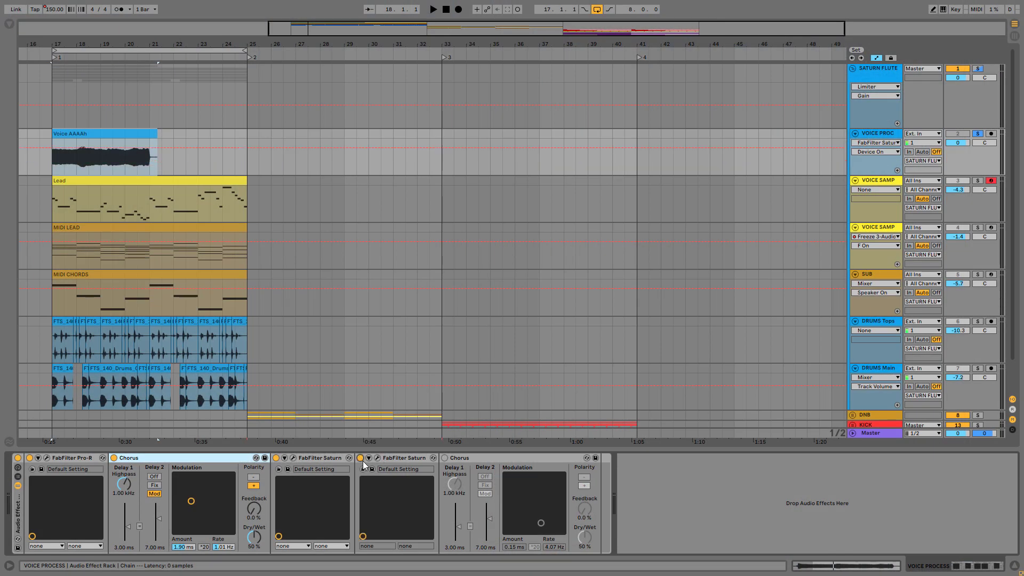
Step: Open the second FabFilter Saturn and look through its distortion styles, keeping Gentle Saturation
left_click(377, 458)
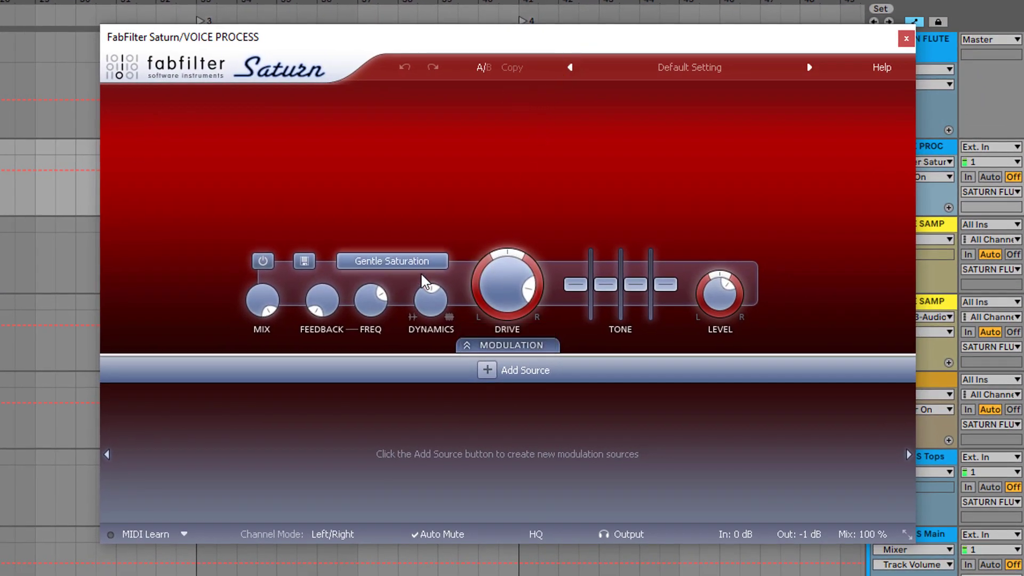
left_click(437, 254)
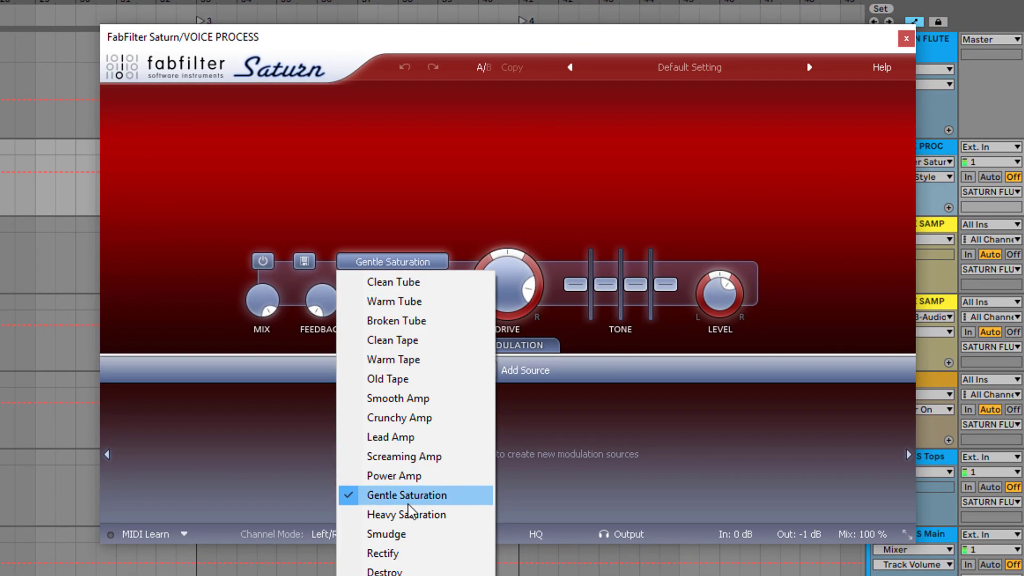
left_click(638, 365)
Step: Try the second Saturn's Band 1 Drive at 96.74%, return it to 83.85%, and check the Band 1 Level before closing the plug-in
left_click(511, 291)
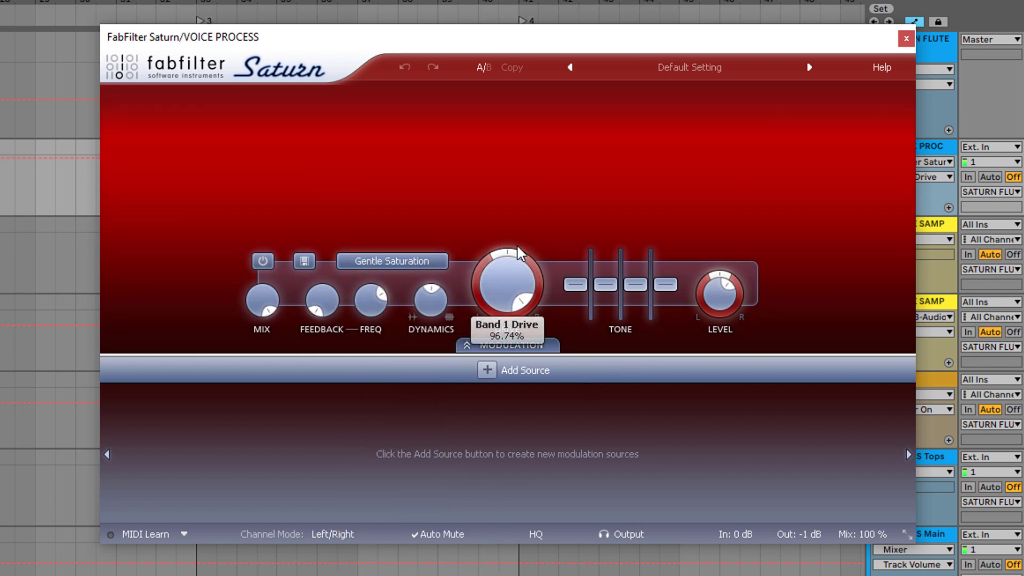
left_click_drag(522, 242, 517, 296)
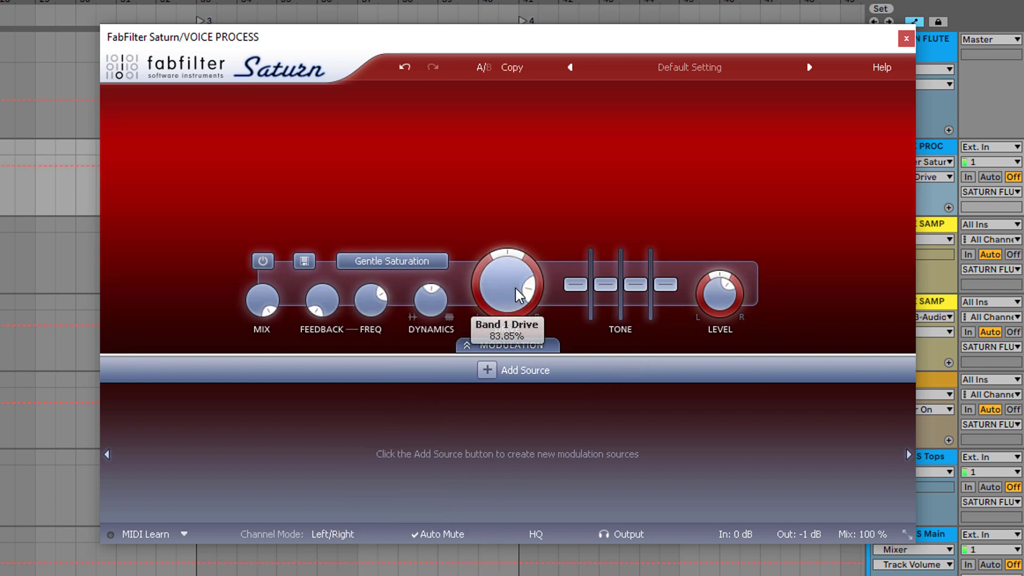
mouse_move(731, 312)
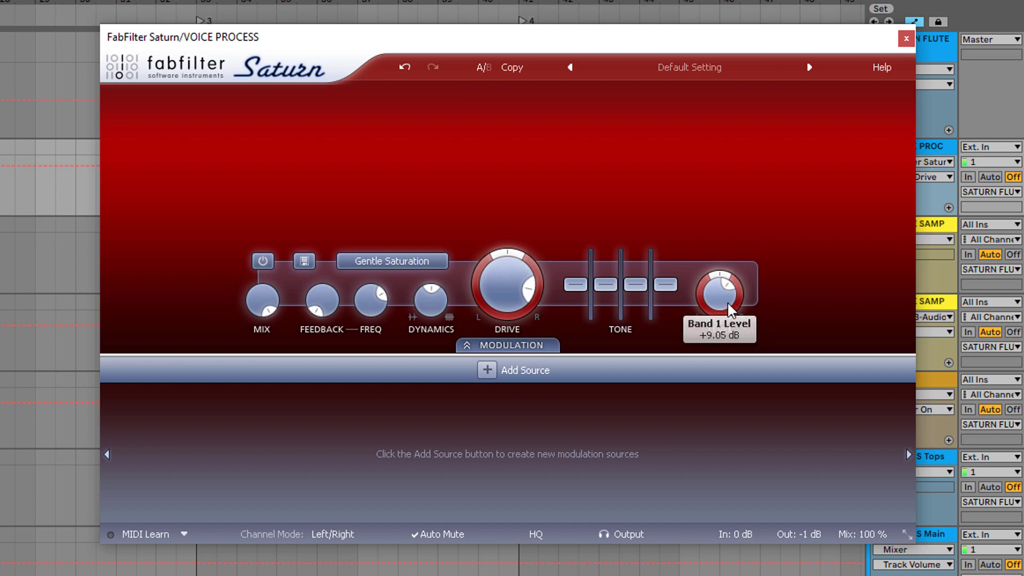
left_click(906, 38)
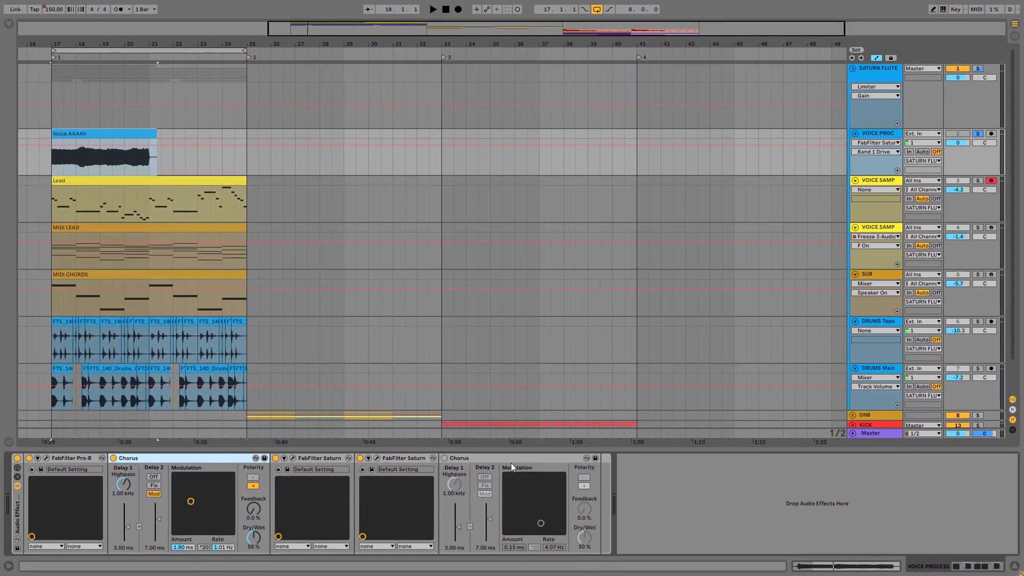
Step: Enable the last Chorus in the chain and play the Voice AAAAh clip, comparing it with the whole effect rack off and on
left_click(444, 458)
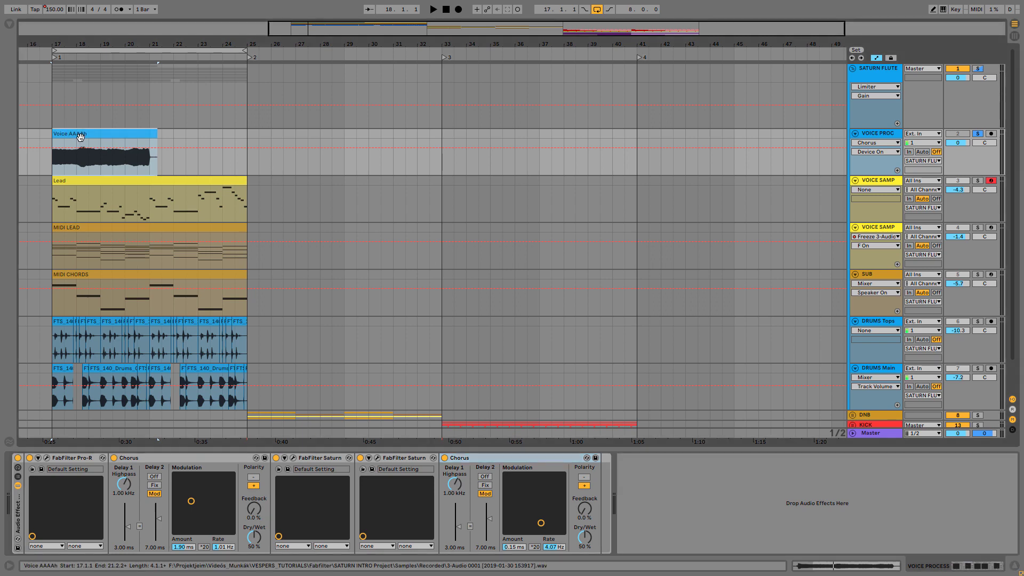
key("space")
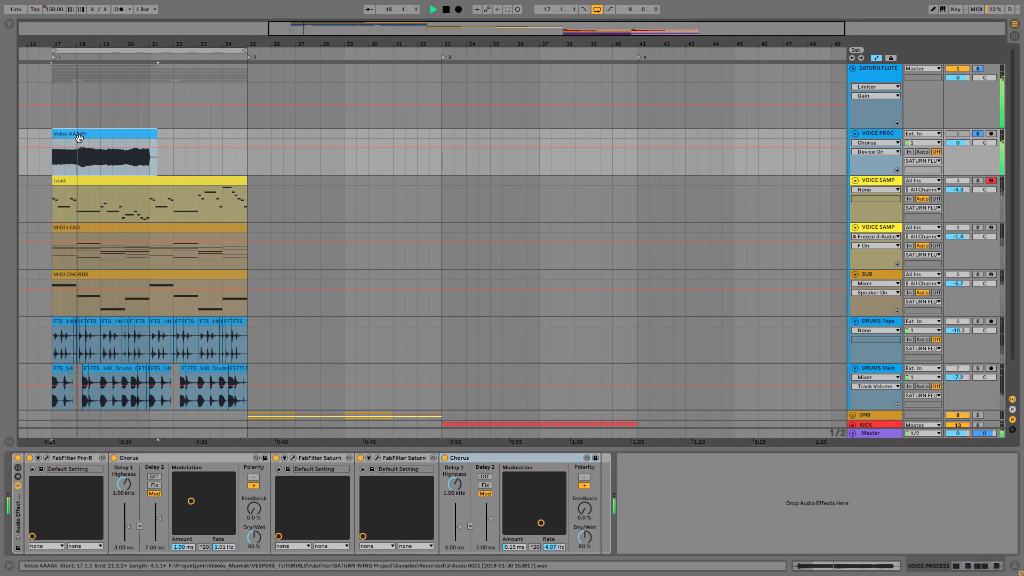
left_click(17, 462)
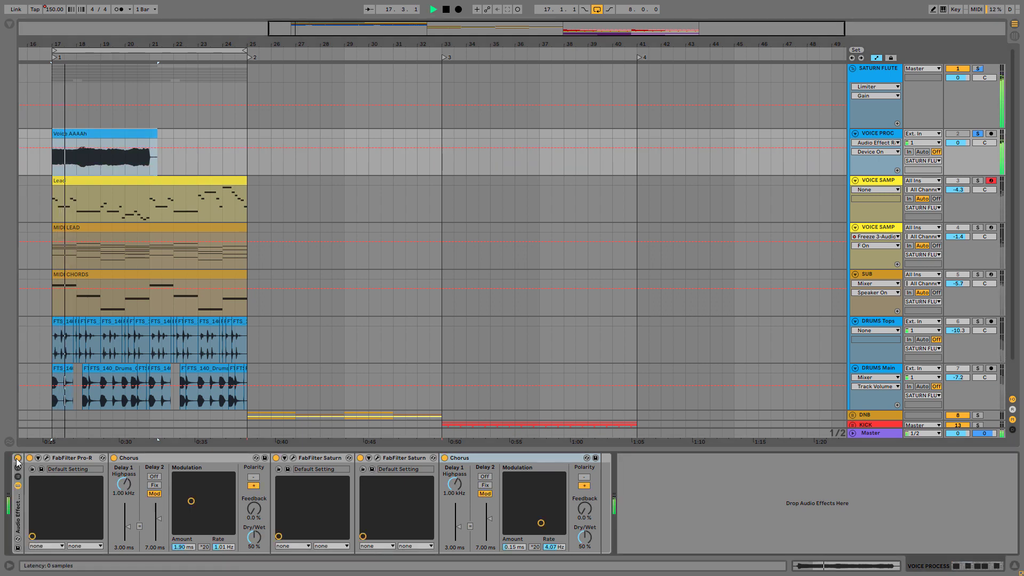
left_click(17, 459)
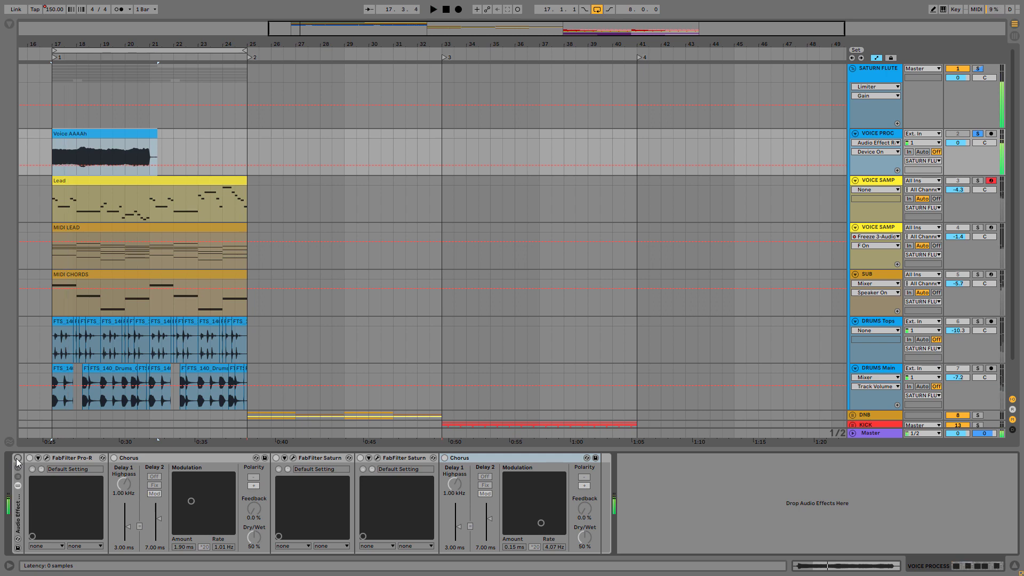
left_click(17, 459)
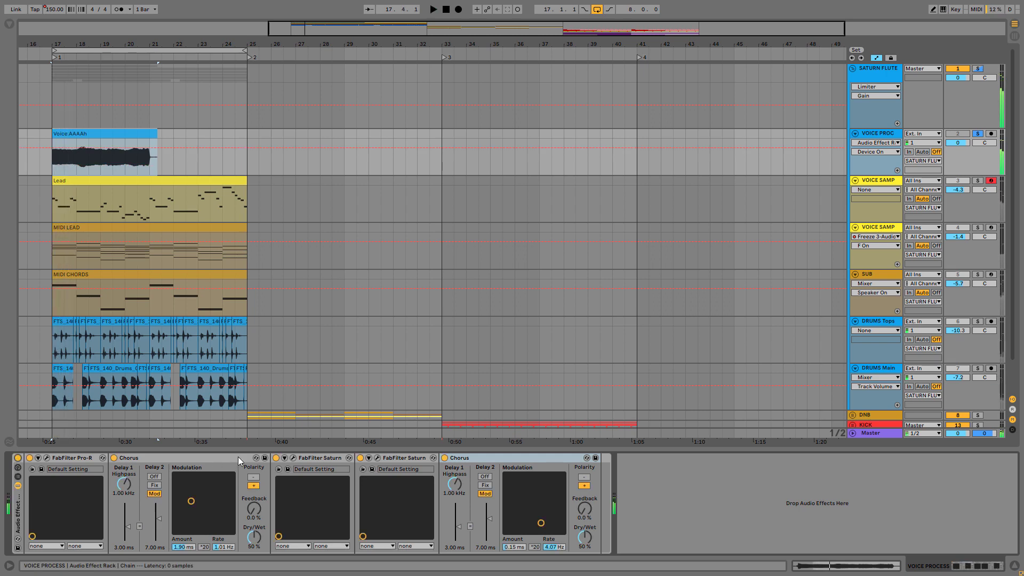
Step: Compare the voice with the two Saturn instances switched off and on one by one, leaving both bypassed
left_click(276, 458)
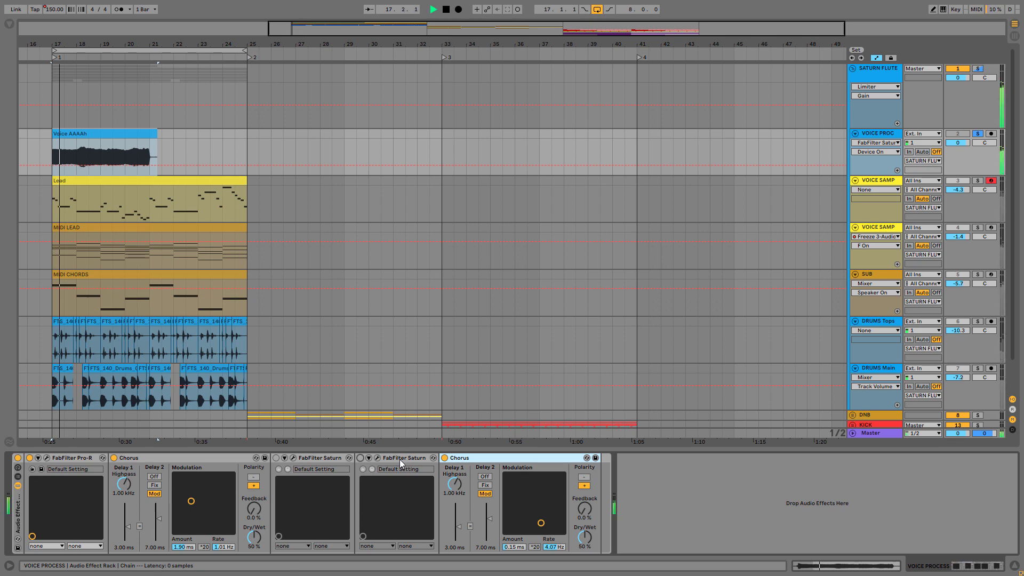
left_click(361, 458)
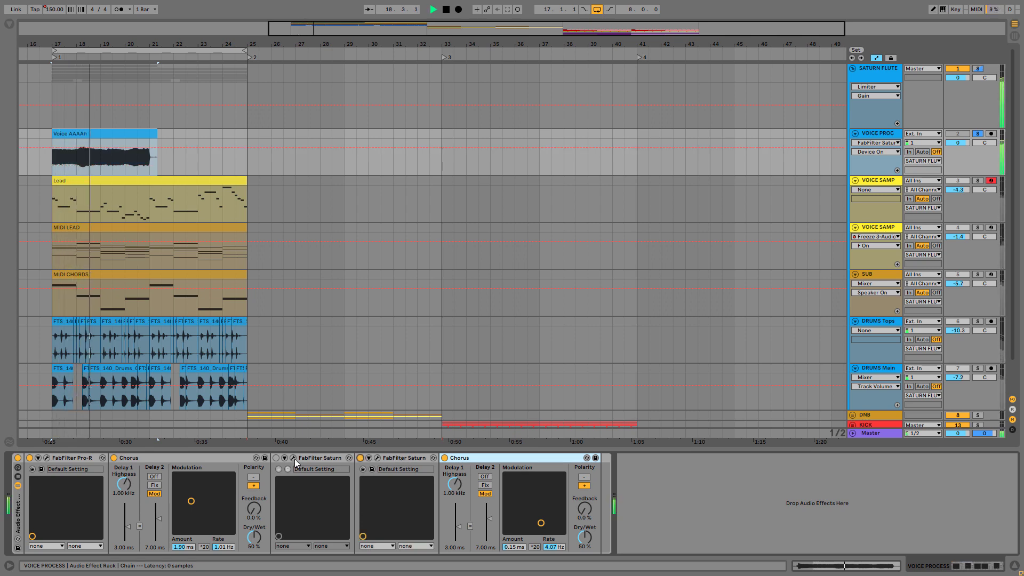
left_click(276, 458)
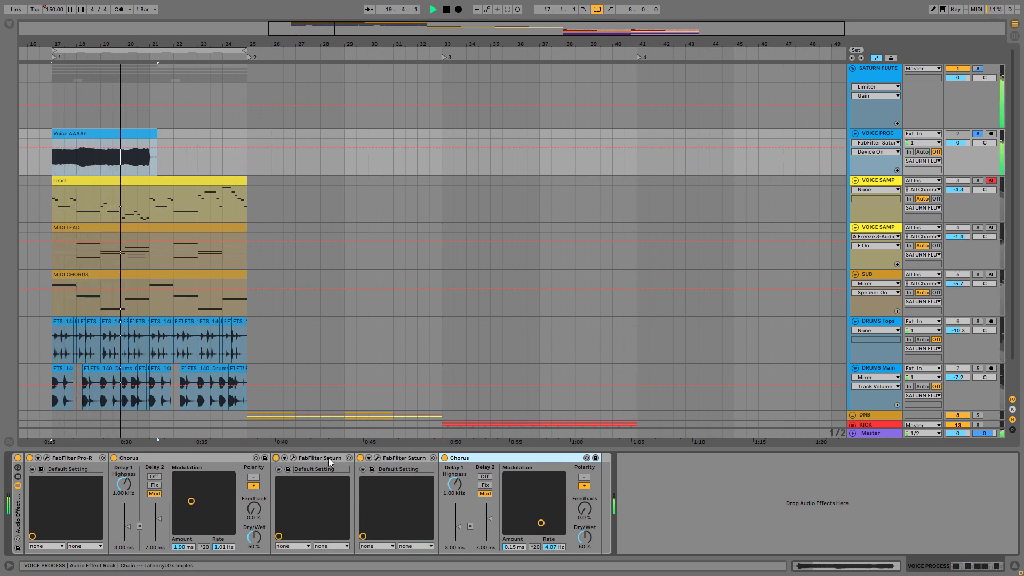
left_click(361, 458)
left_click(276, 458)
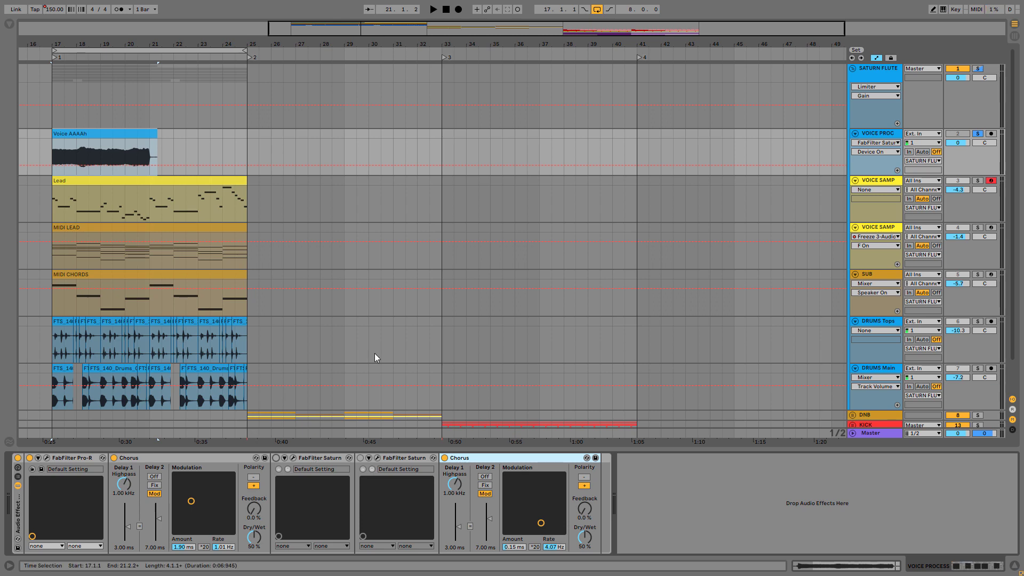
Step: Select the voice sampler track and inspect its sampler, FabFilter Pro-R and Simple Delay devices
left_click(846, 206)
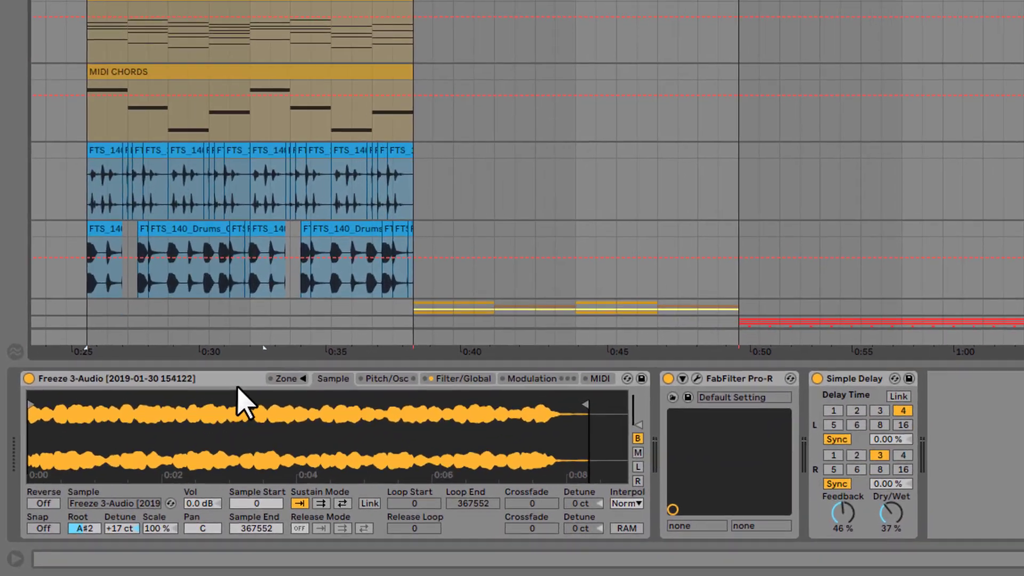
left_click(750, 376)
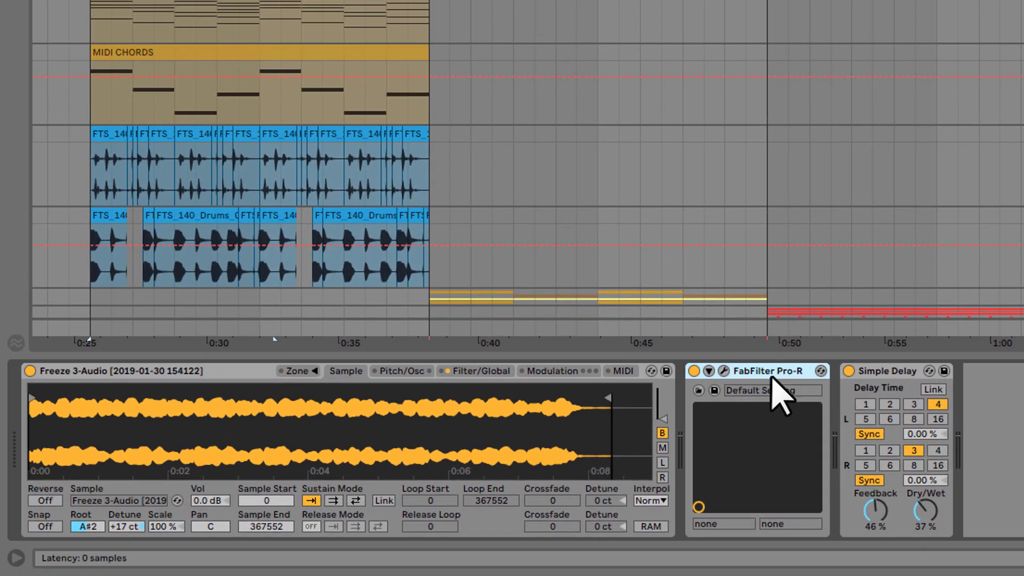
left_click(901, 375)
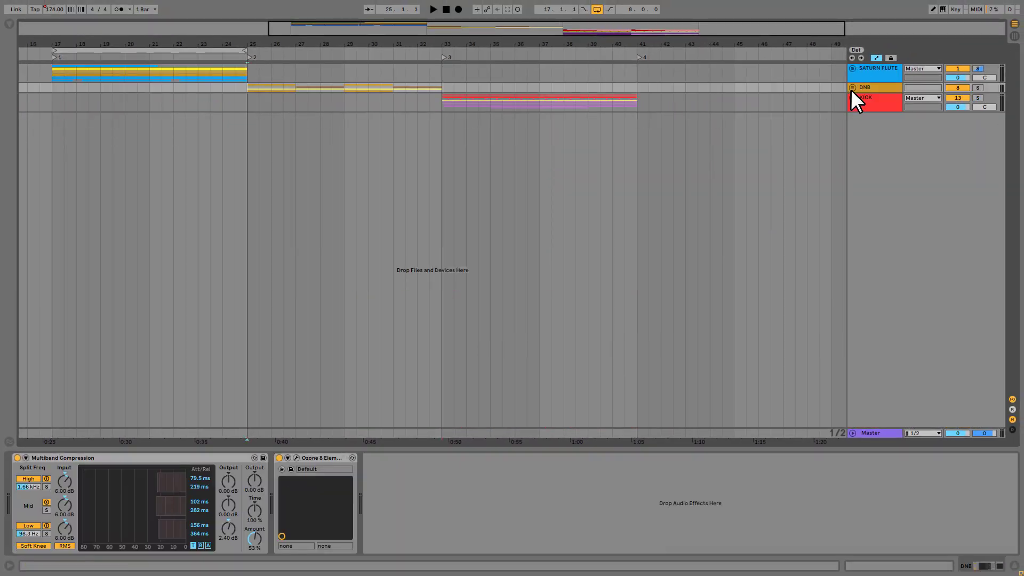
Step: Expand the DNB group, solo it and play the section from the first REECE clip
left_click(852, 88)
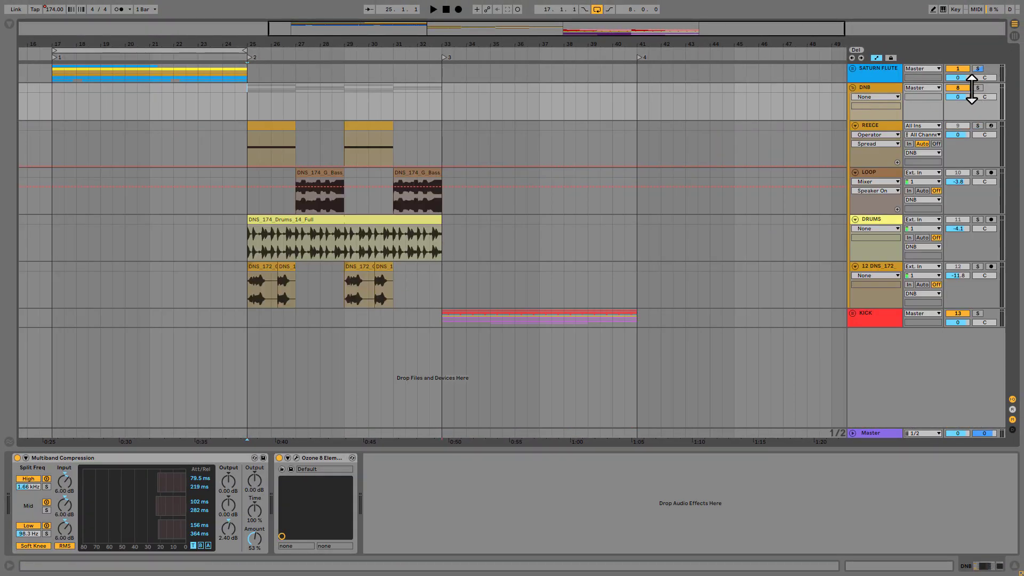
left_click(264, 123)
key("space")
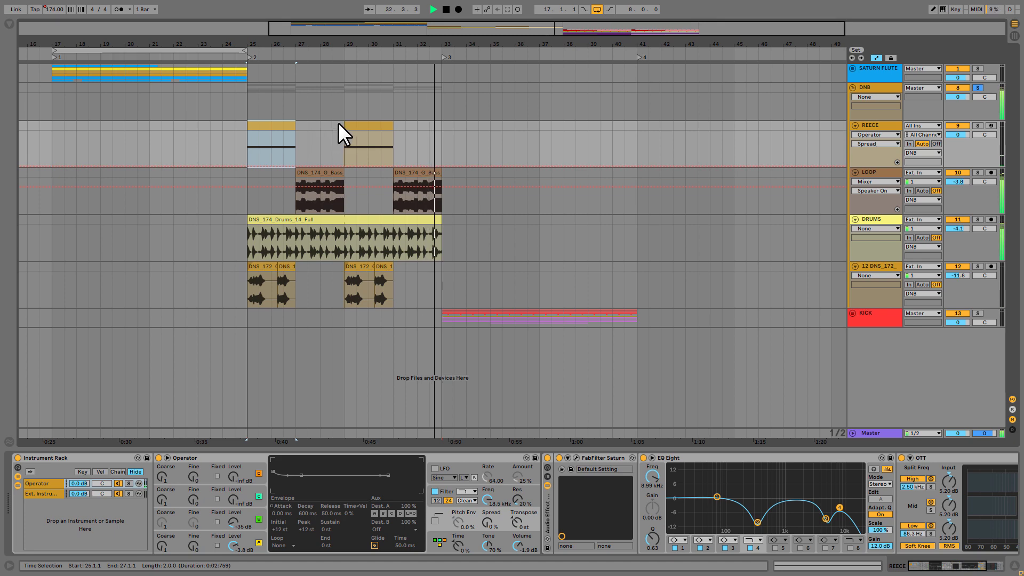
key("space")
Step: Solo the REECE track and listen to both of its clips
left_click(978, 124)
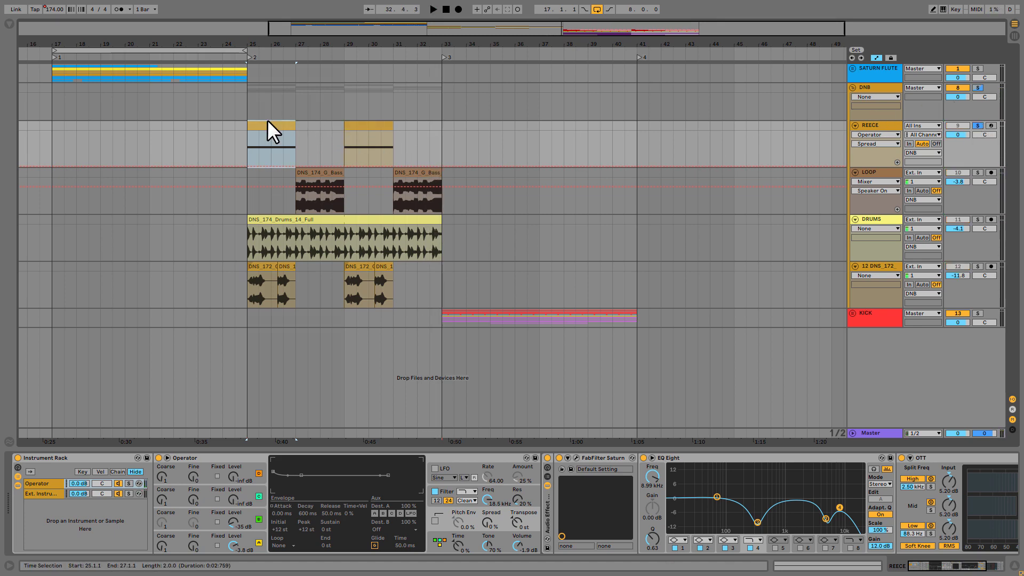
key("space")
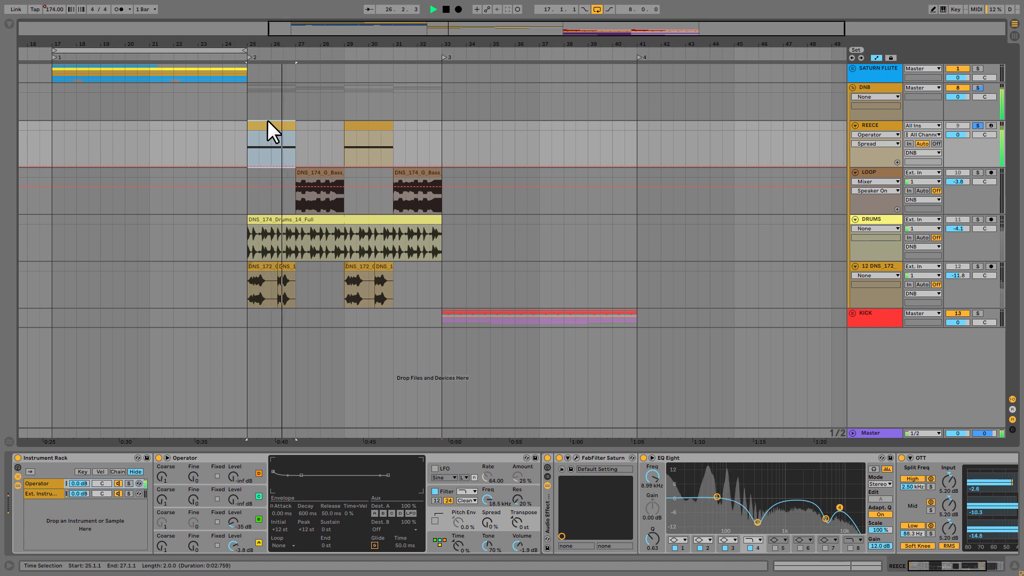
left_click(368, 127)
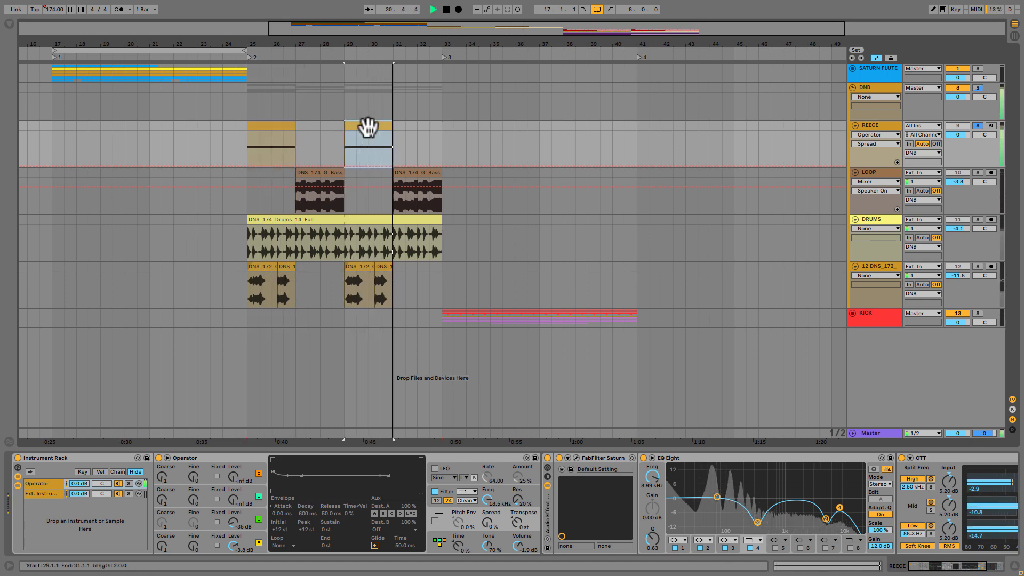
key("space")
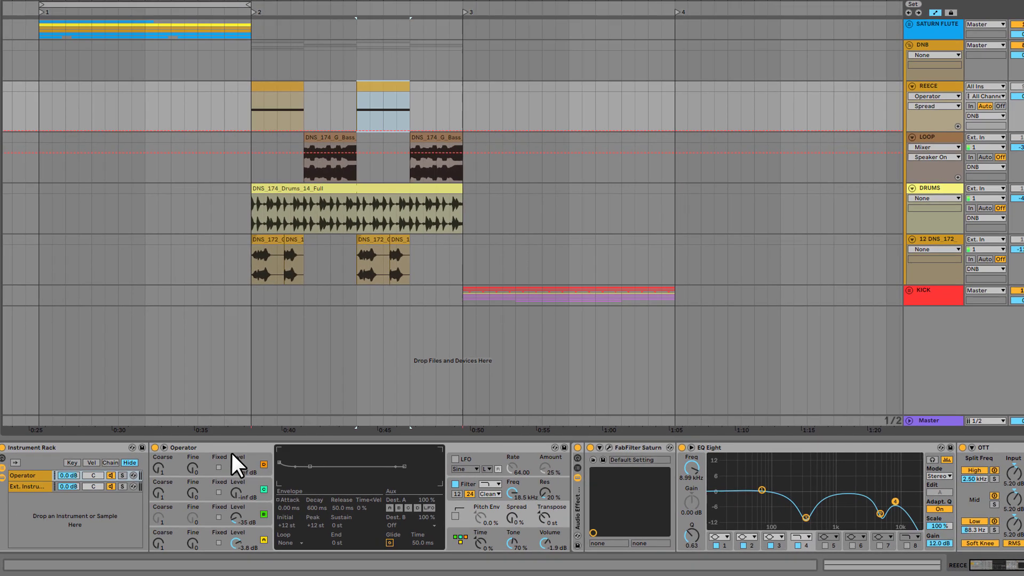
Step: Inspect the settings of Operator's oscillators on the REECE track, including oscillators A and B
left_click(235, 479)
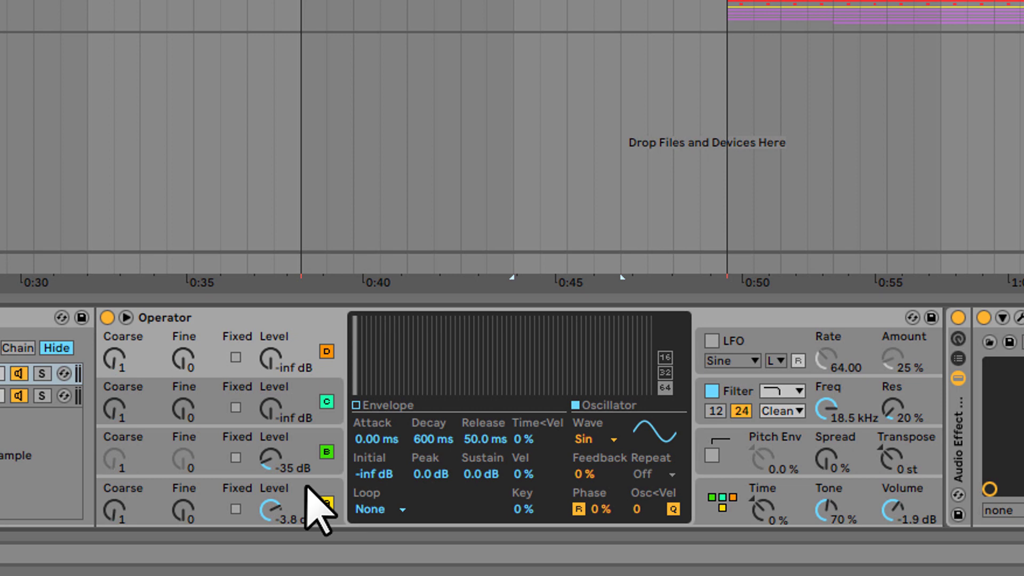
left_click(303, 486)
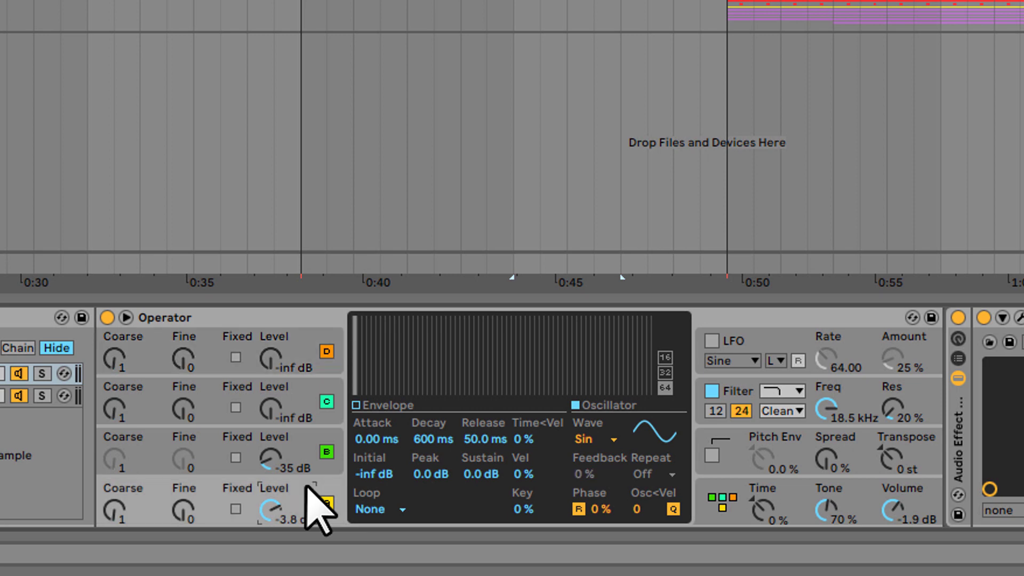
left_click(303, 443)
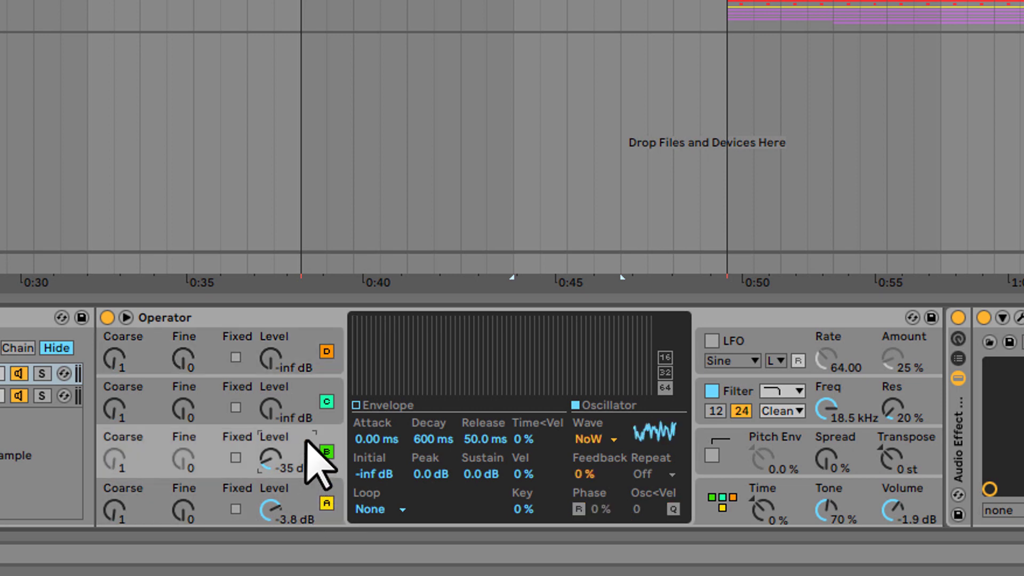
Step: Compare the REECE bass with FabFilter Saturn bypassed and enabled, leaving Saturn on
left_click(1003, 318)
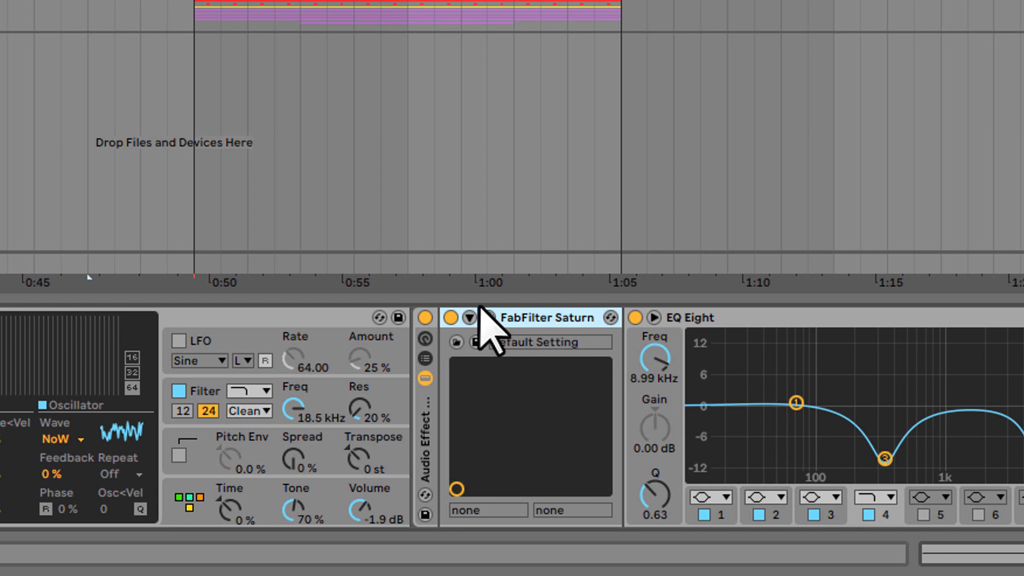
left_click(449, 319)
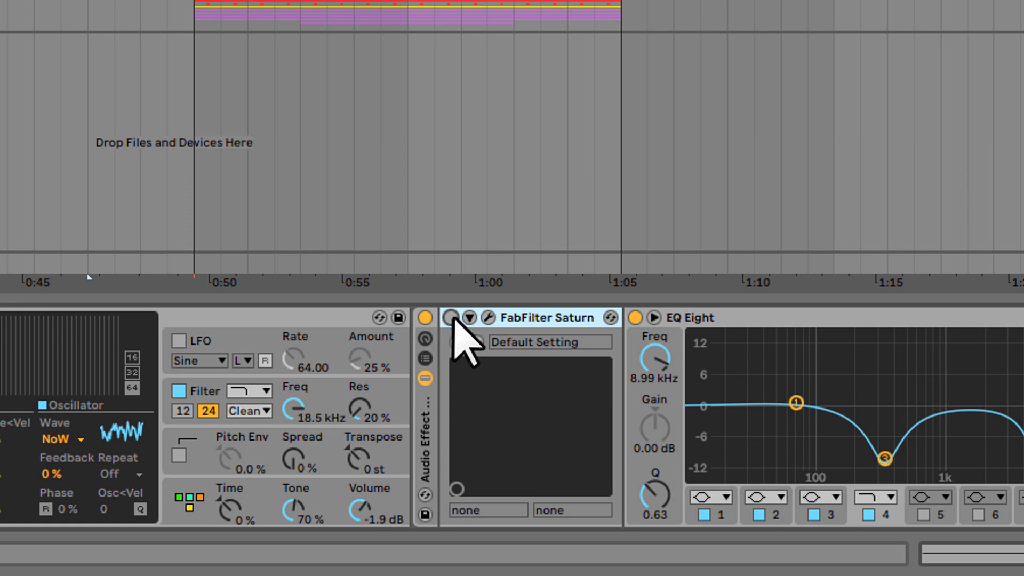
left_click(450, 318)
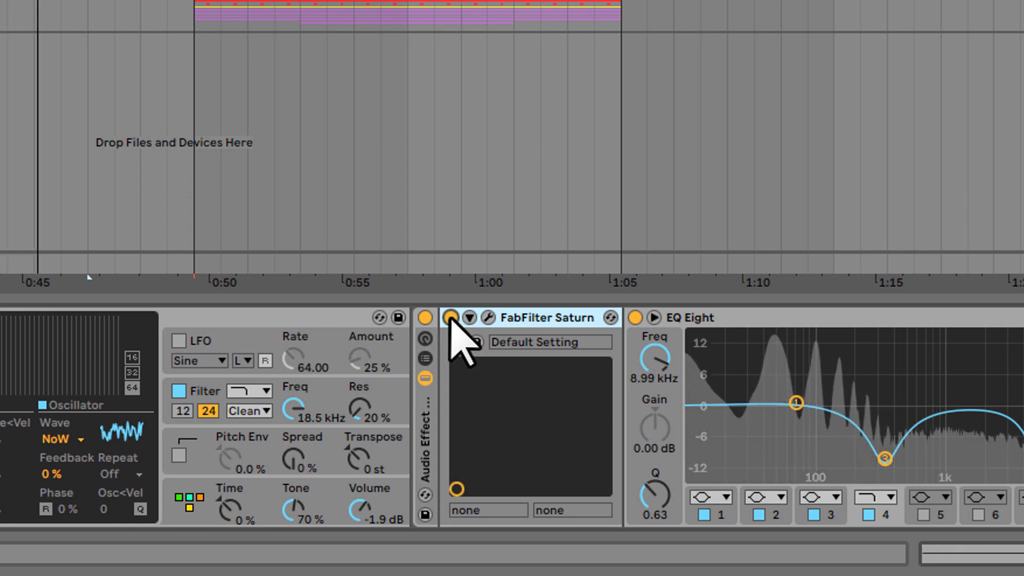
Step: Stop playback and inspect the EQ Eight and OTT settings that follow FabFilter Saturn on the REECE track
key("space")
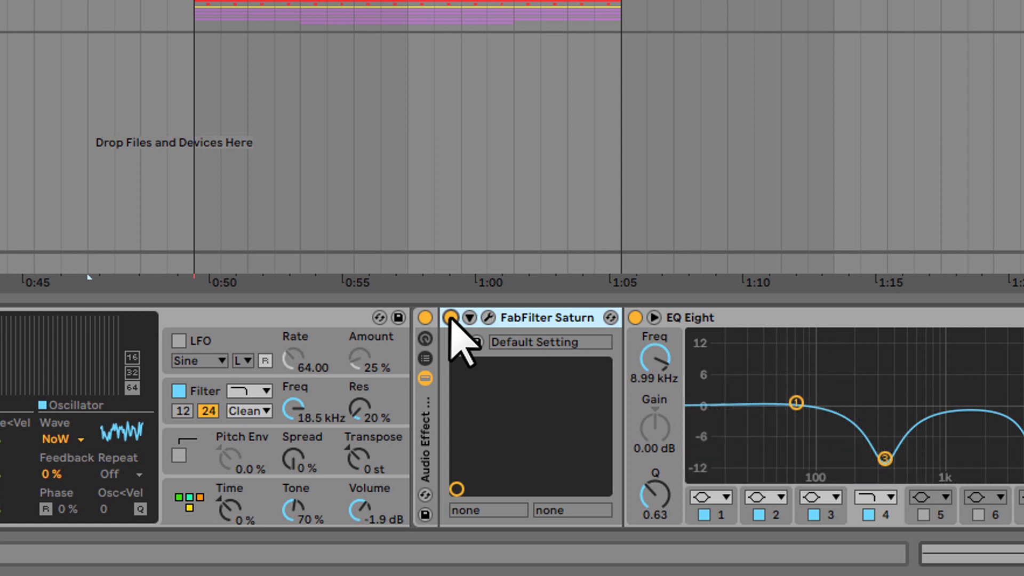
left_click(720, 318)
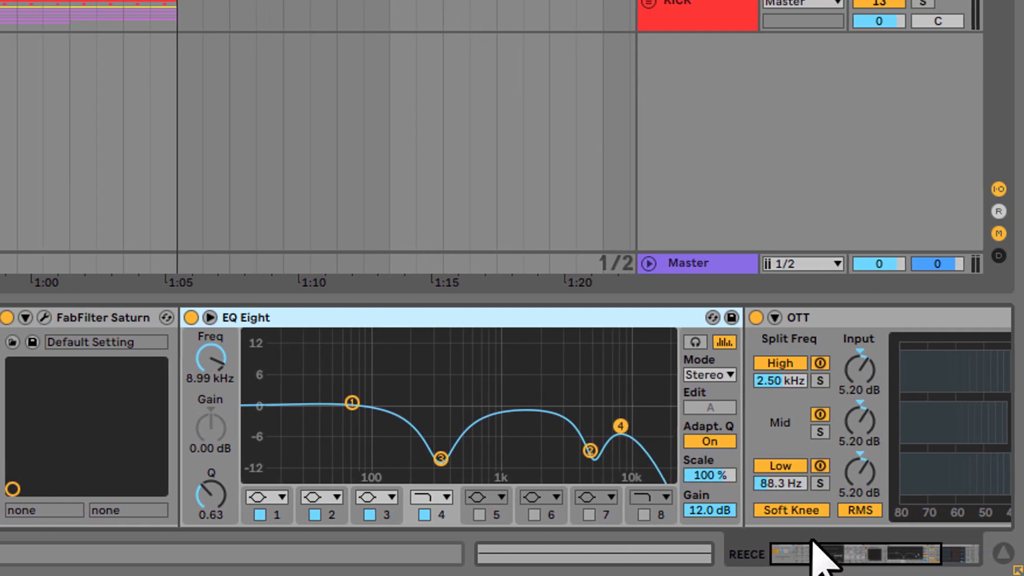
left_click_drag(814, 555, 839, 556)
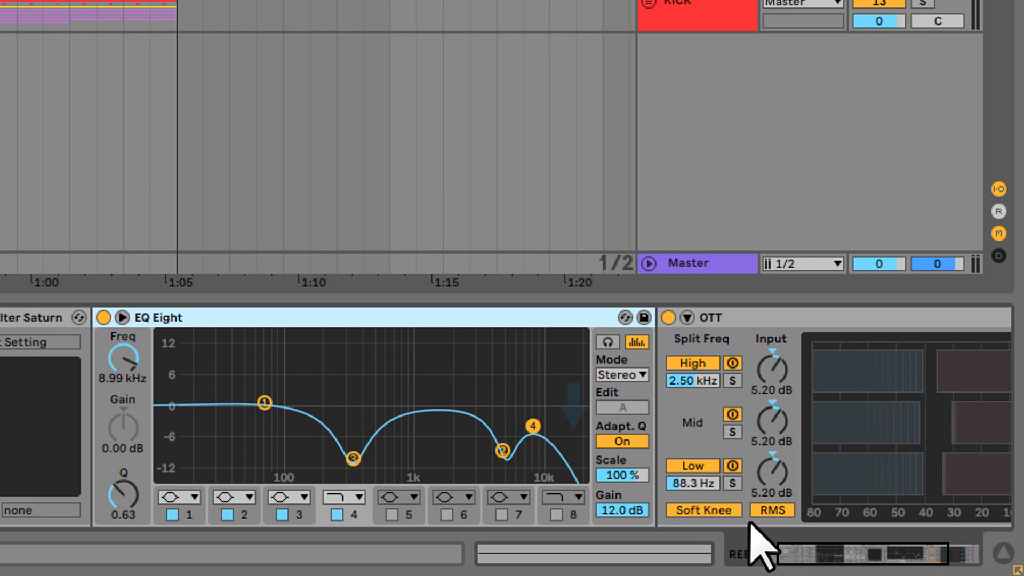
left_click(821, 552)
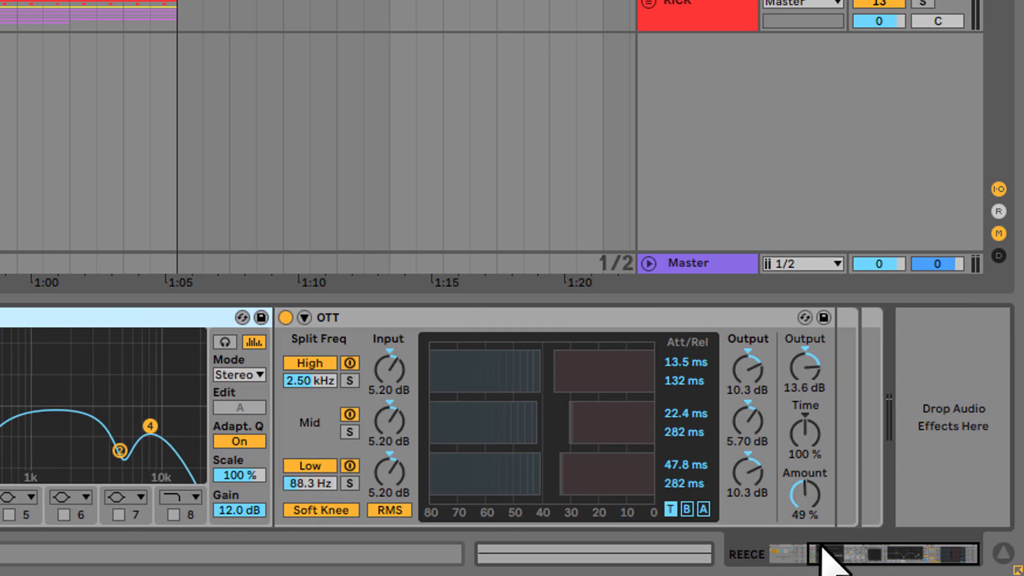
left_click_drag(830, 557, 792, 558)
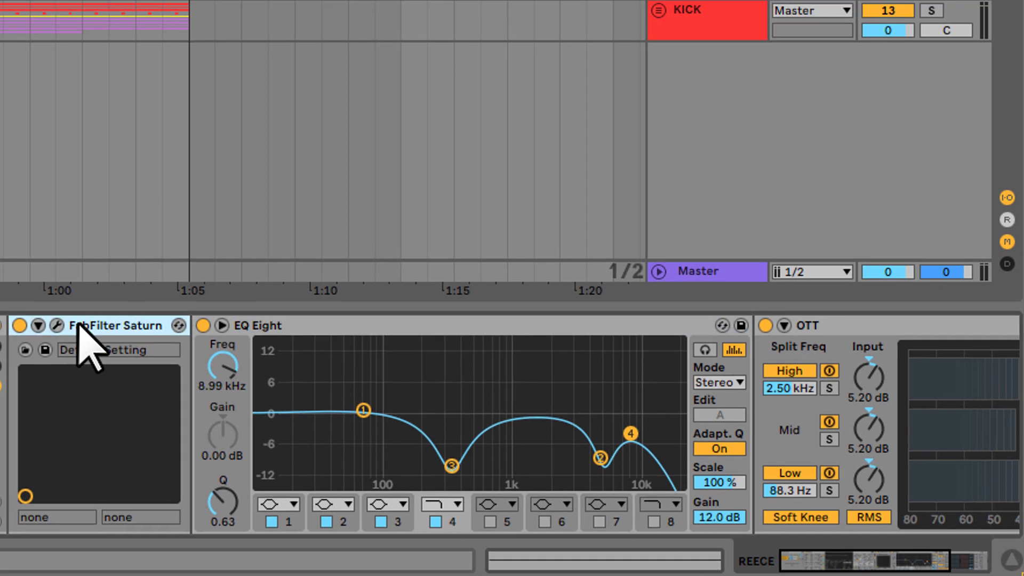
Step: Open FabFilter Saturn on the REECE track and examine the XLFO 1 slots and the modulation source types that can be added
left_click(44, 317)
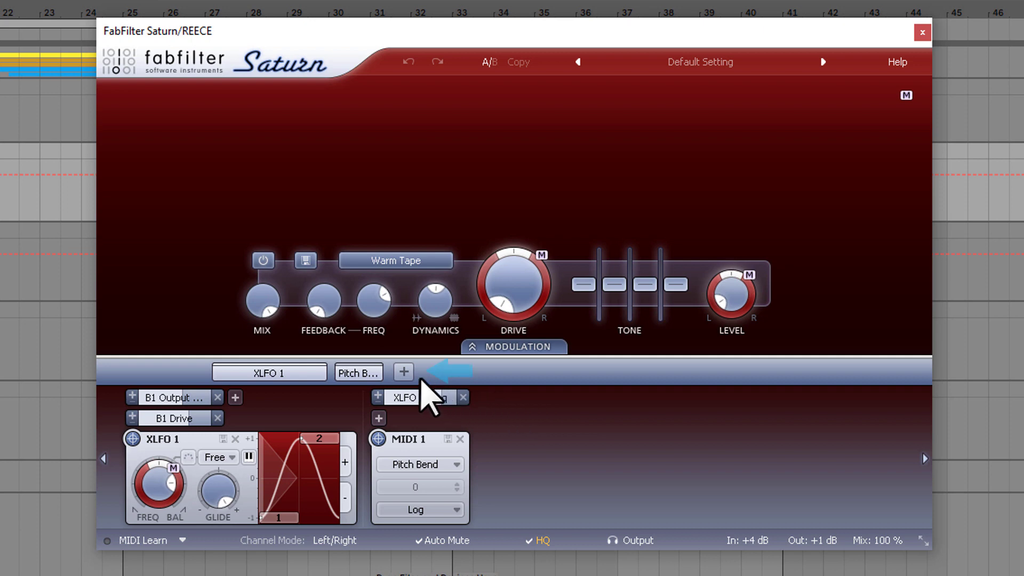
left_click(403, 373)
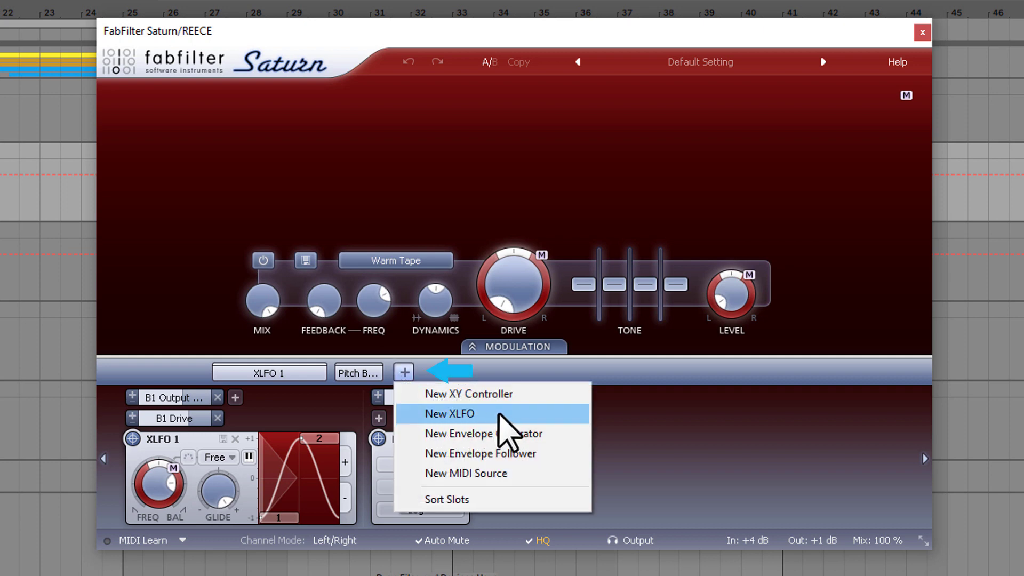
key("Escape")
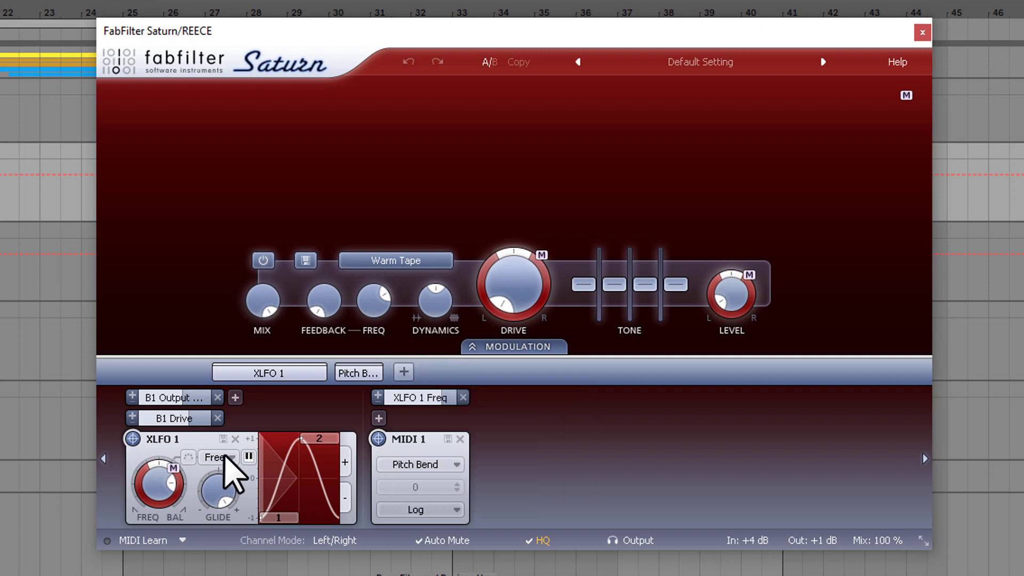
mouse_move(133, 438)
left_mouse_down()
mouse_move(480, 344)
mouse_move(517, 284)
mouse_move(700, 358)
mouse_move(745, 299)
mouse_move(473, 406)
mouse_move(160, 411)
left_mouse_up()
mouse_move(202, 421)
left_click(404, 371)
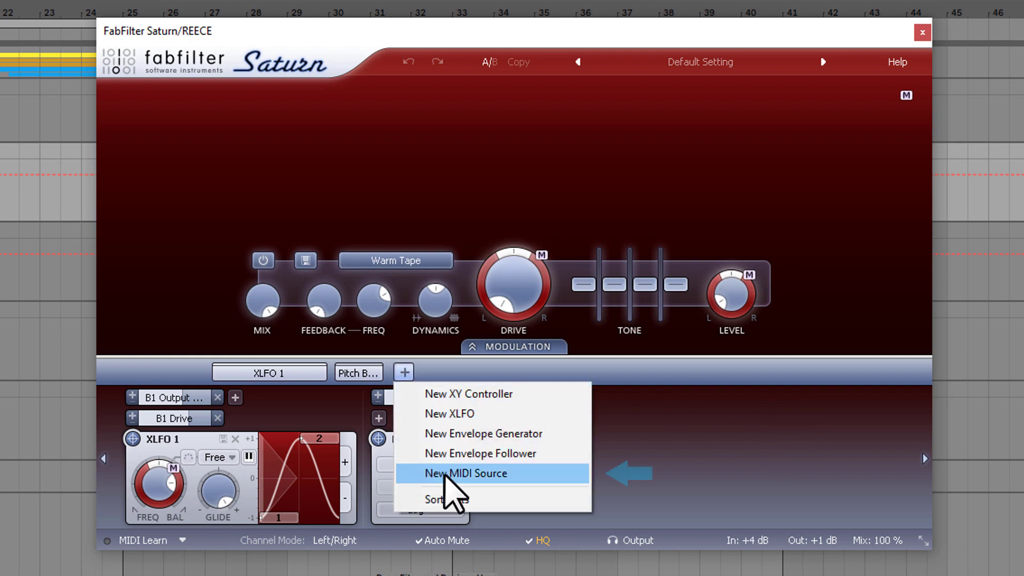
left_click(527, 475)
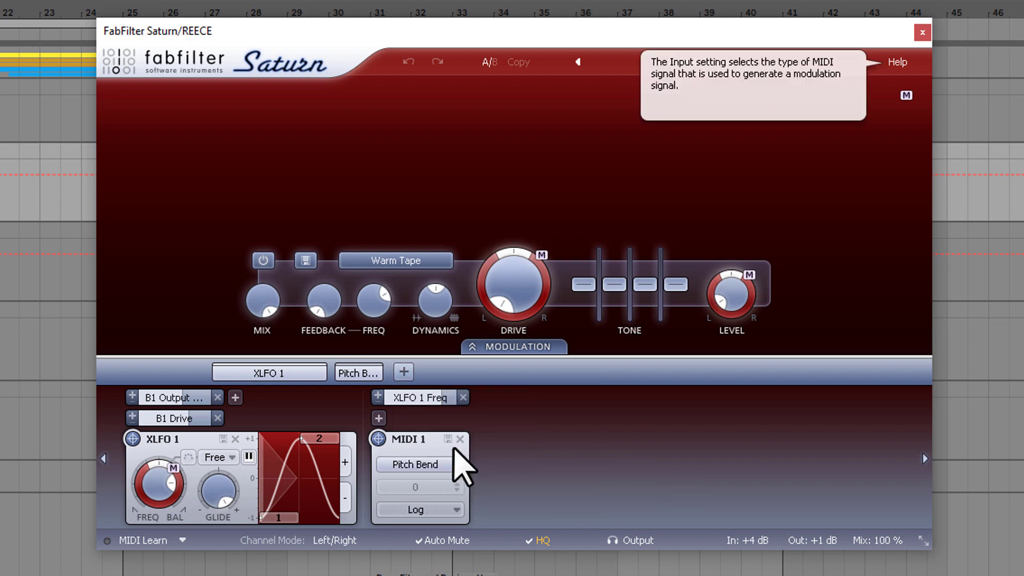
Step: Try linking the MIDI 1 source to XLFO 1's frequency, and examine the existing XLFO 1 Freq slot
left_click_drag(378, 439, 156, 487)
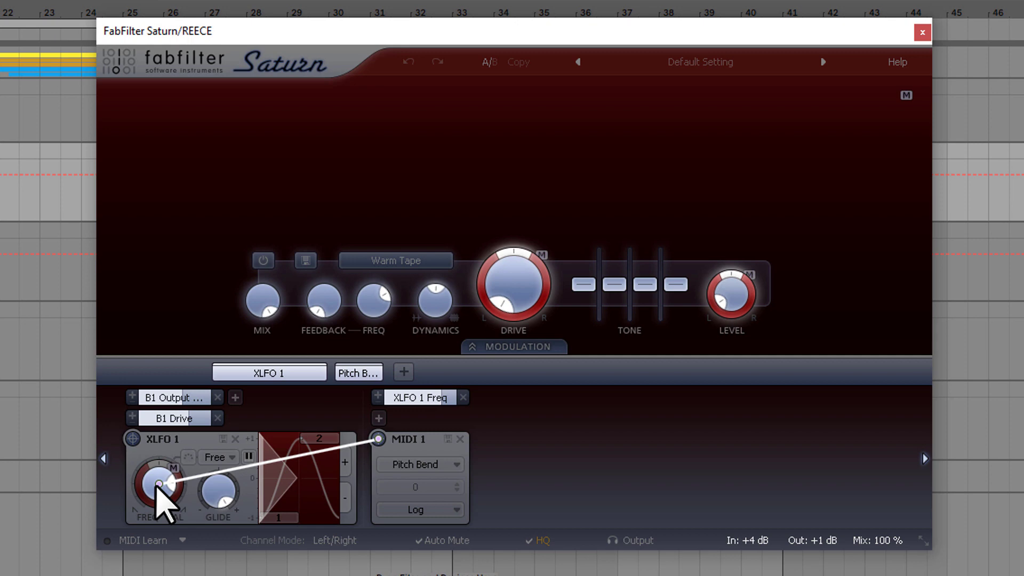
left_click_drag(157, 487, 379, 449)
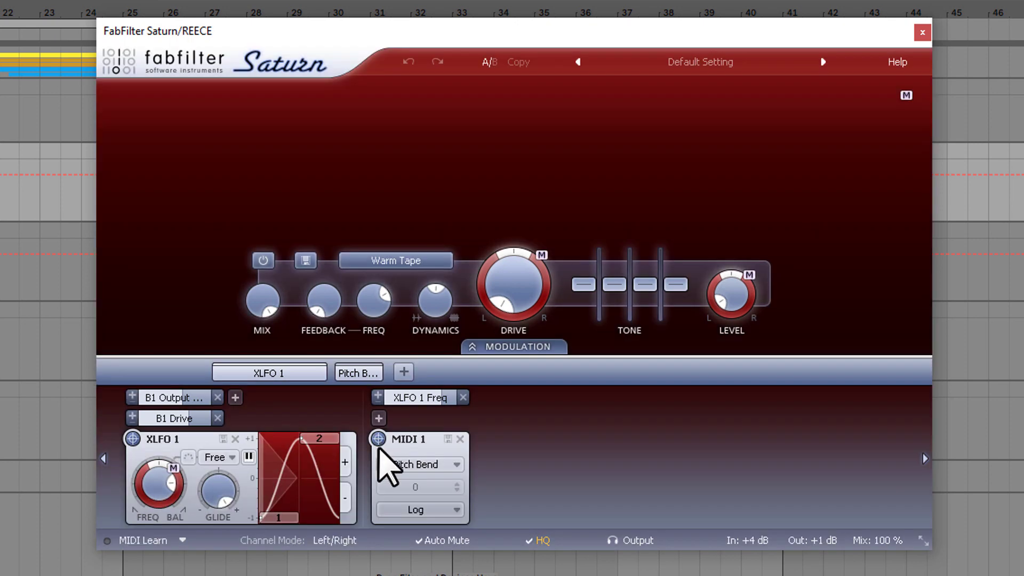
mouse_move(421, 406)
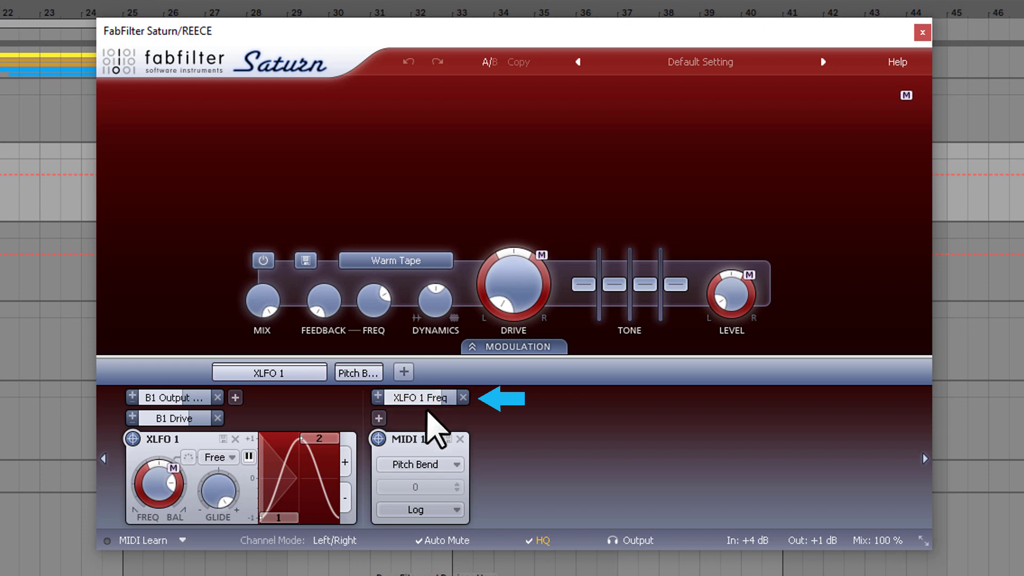
mouse_move(159, 492)
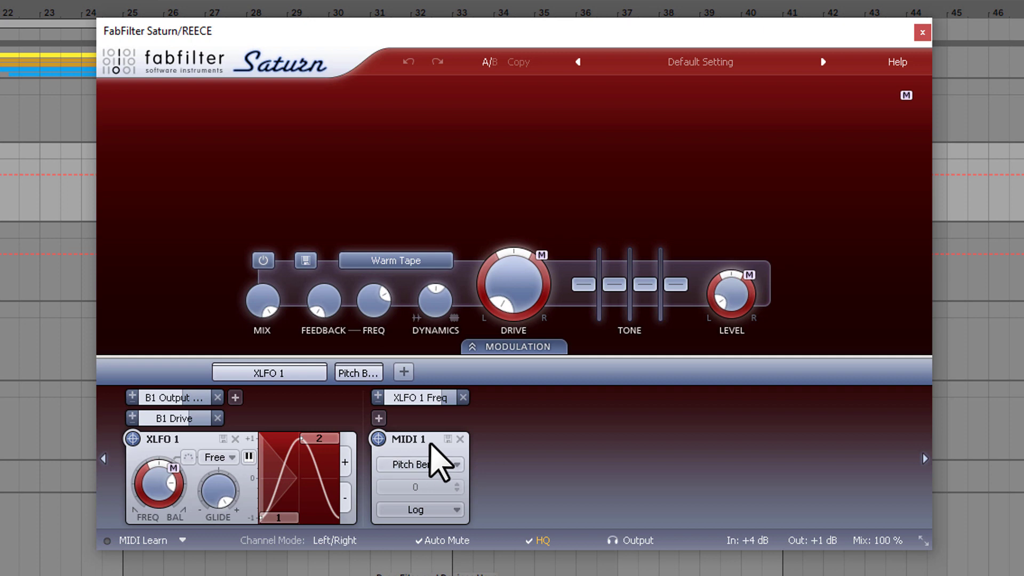
Step: View the input types offered for the MIDI 1 source and check which parameter it modulates
left_click(417, 465)
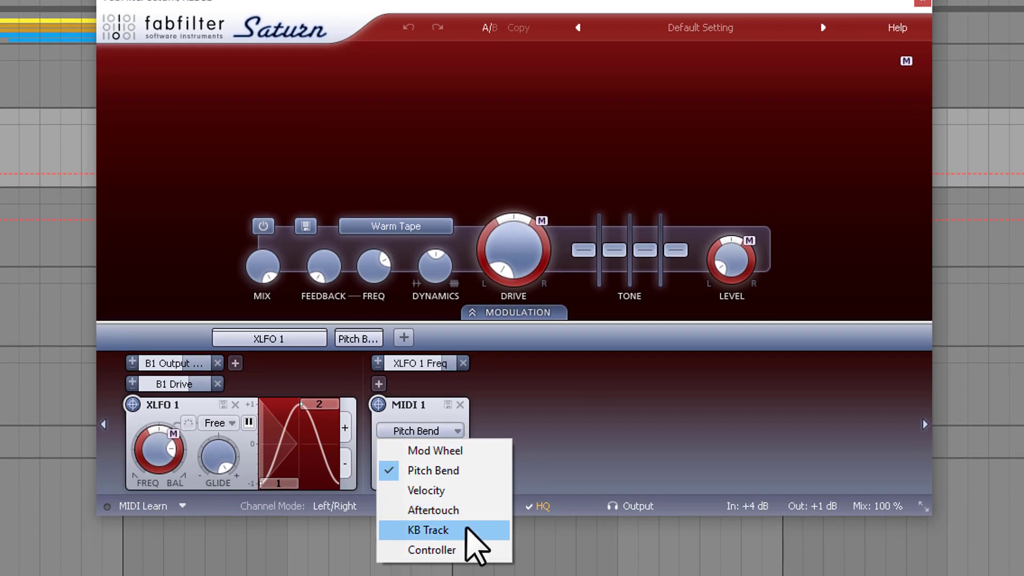
left_click(598, 445)
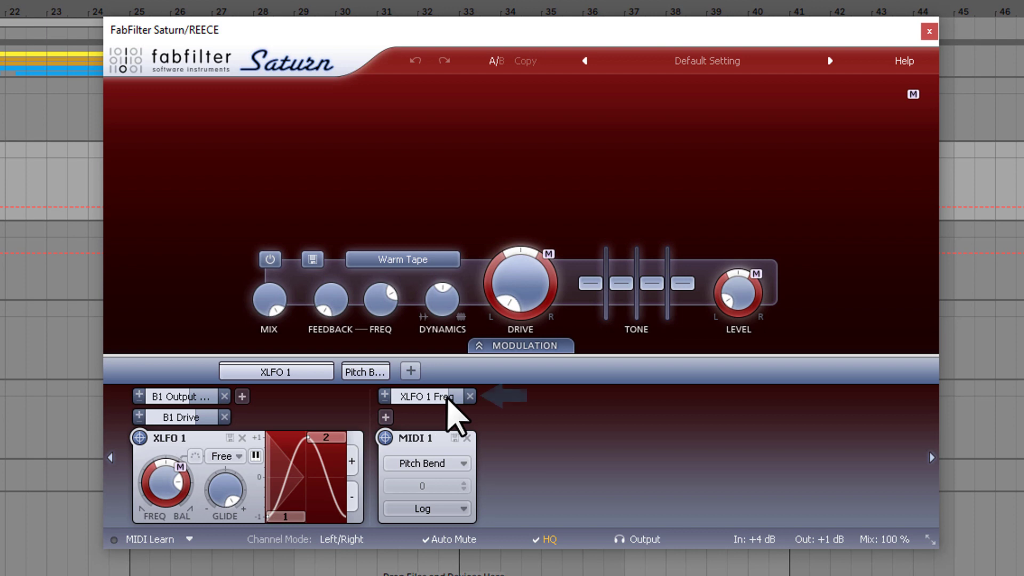
mouse_move(447, 399)
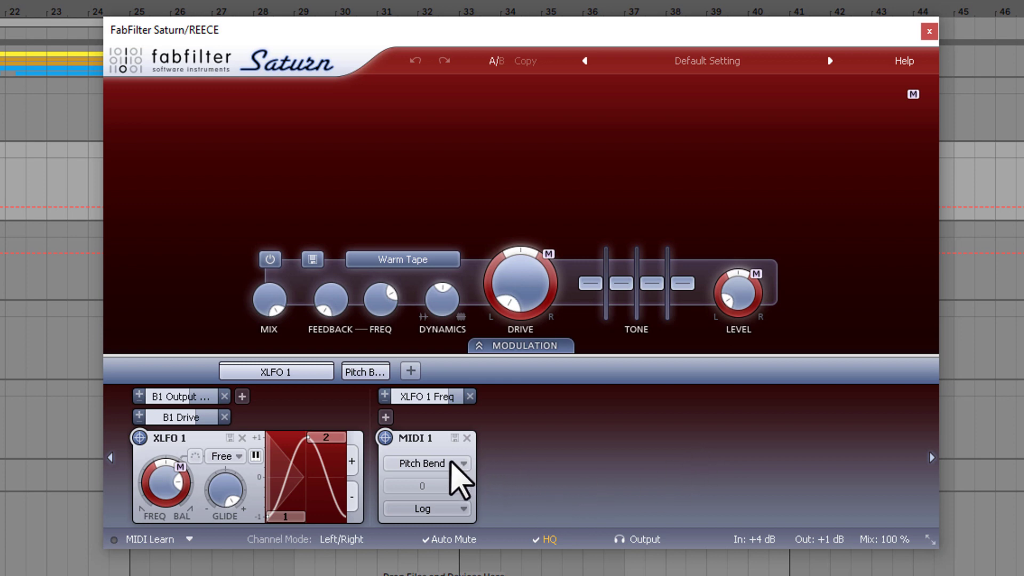
Step: Set the MIDI 1 source's input to Mod Wheel and play the REECE bass with it
left_click(451, 462)
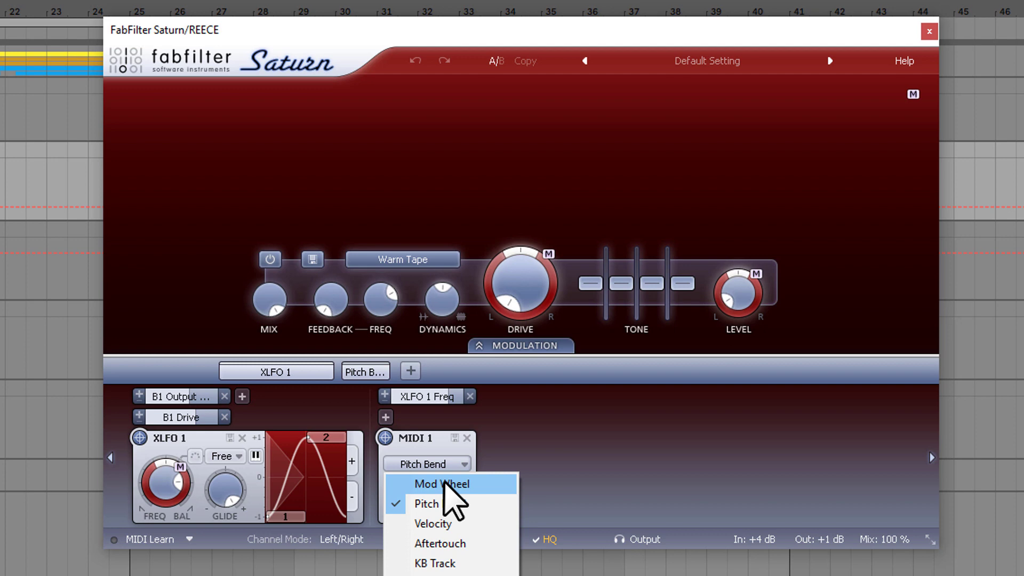
left_click(444, 483)
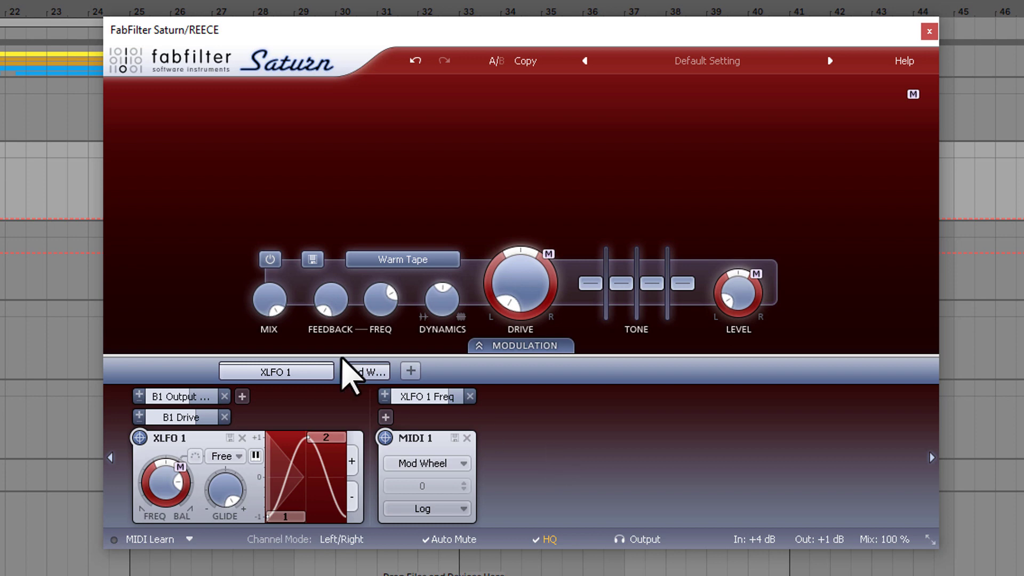
key("space")
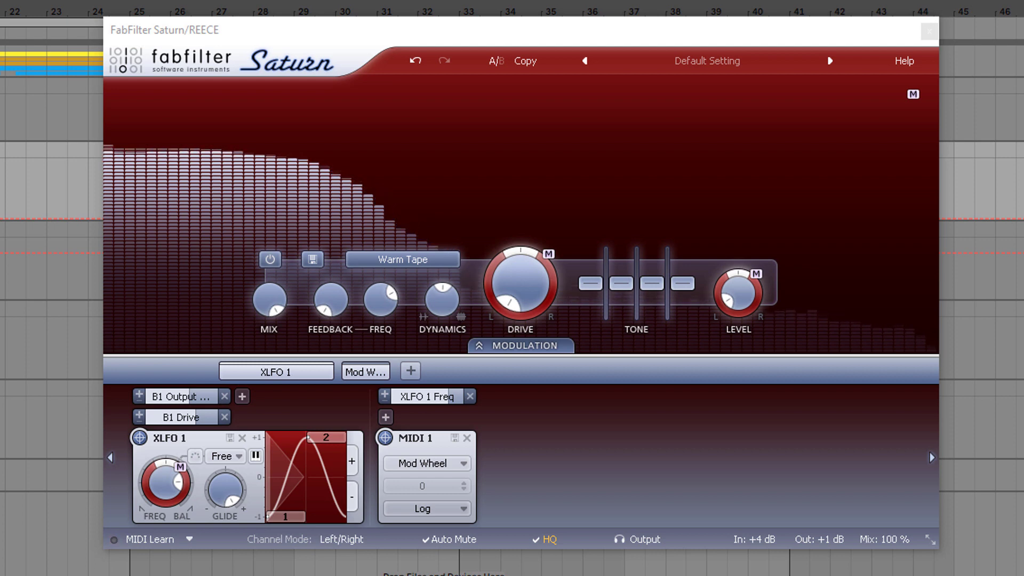
key("space")
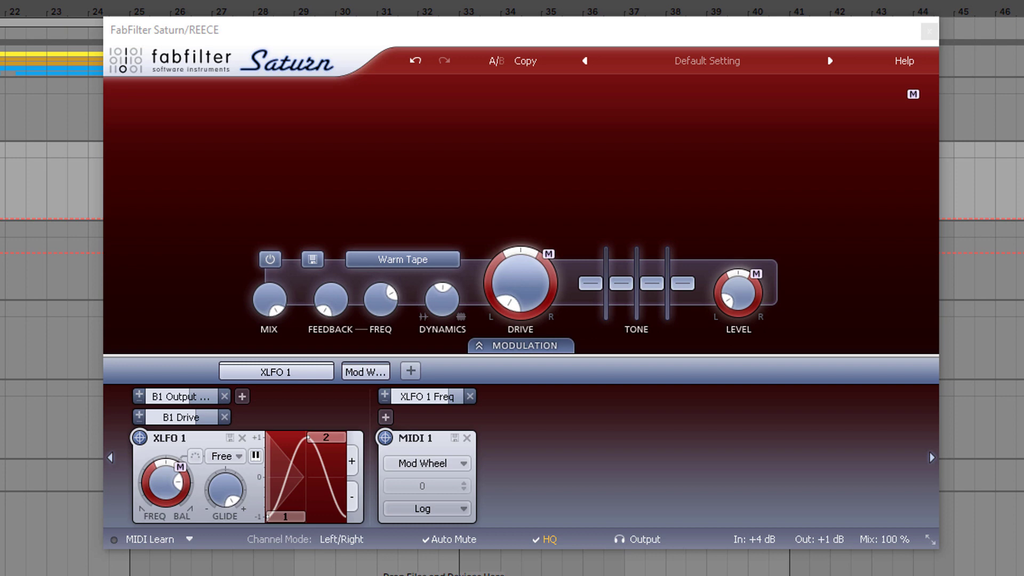
Step: Set the MIDI 1 source's input to Pitch Bend and play the REECE bass again
left_click(421, 463)
left_click(424, 504)
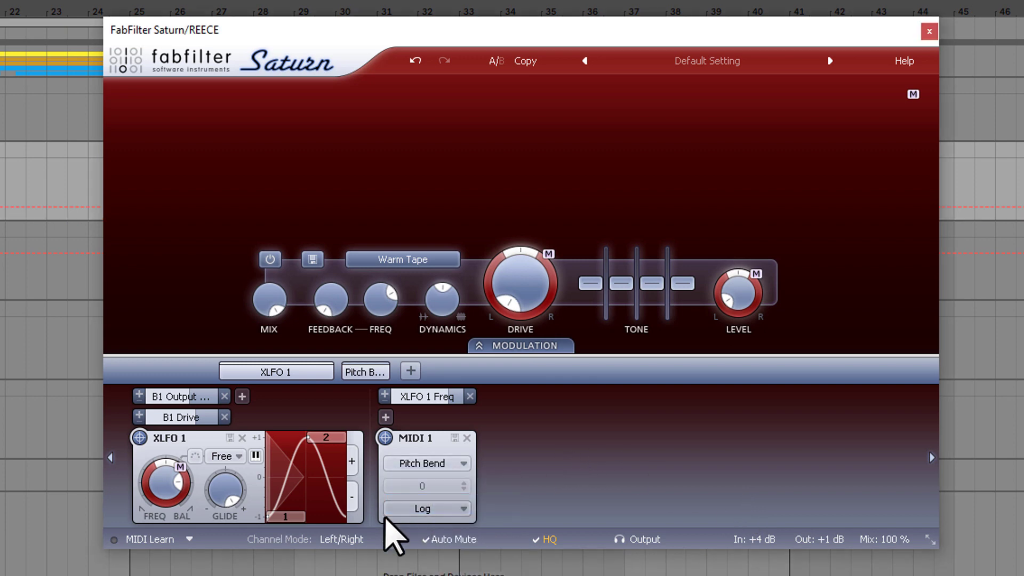
key("space")
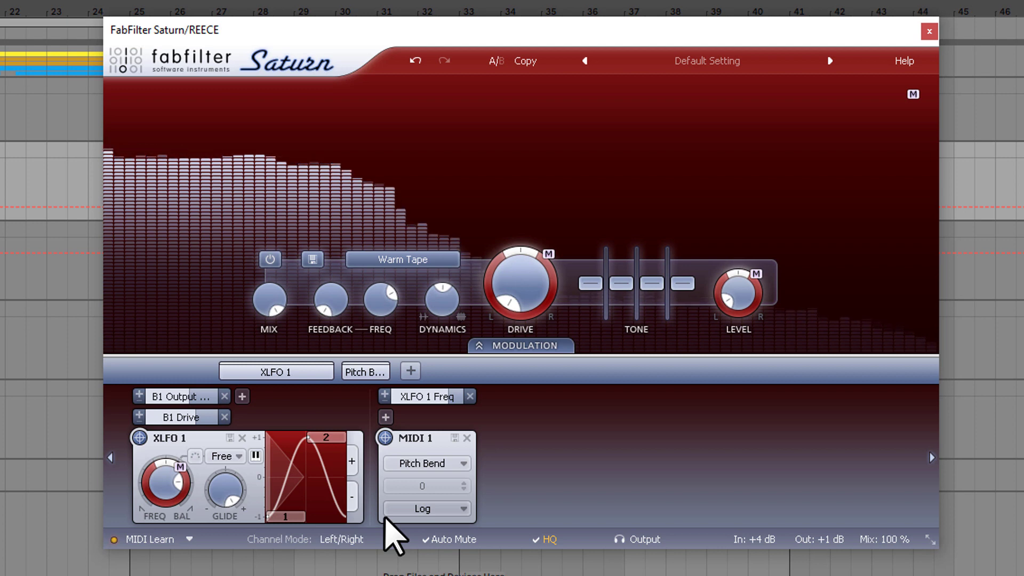
key("space")
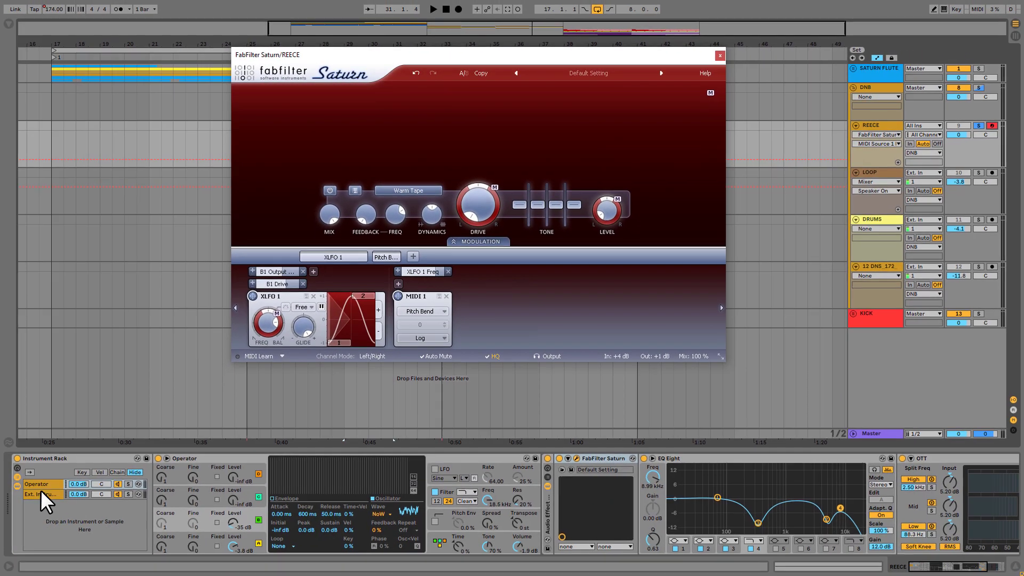
Step: Show the Ext. Instrument chain in the REECE Instrument Rack, set its MIDI To destination to REECE, and close Saturn's window
left_click(37, 489)
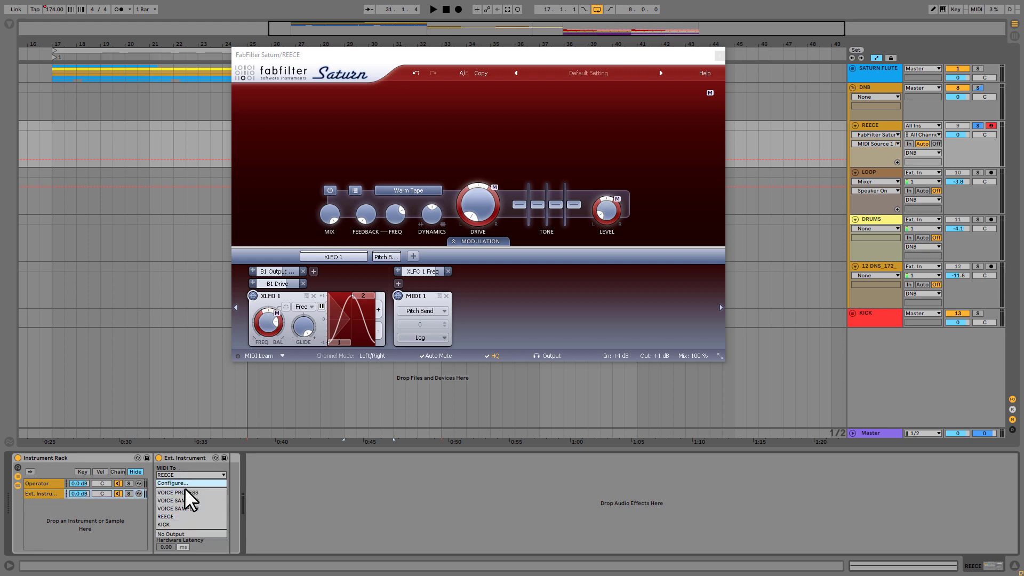
left_click(175, 516)
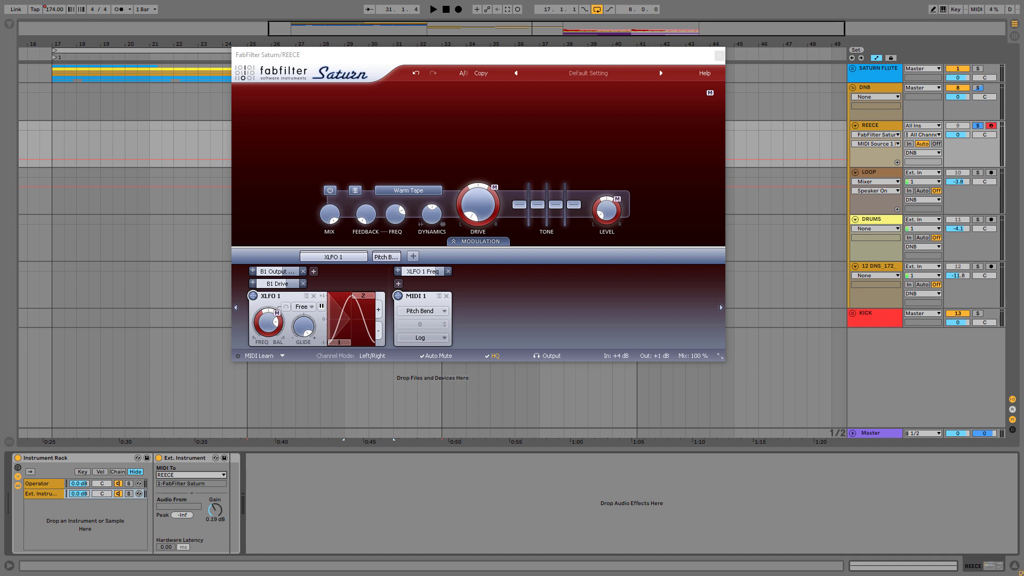
left_click(719, 55)
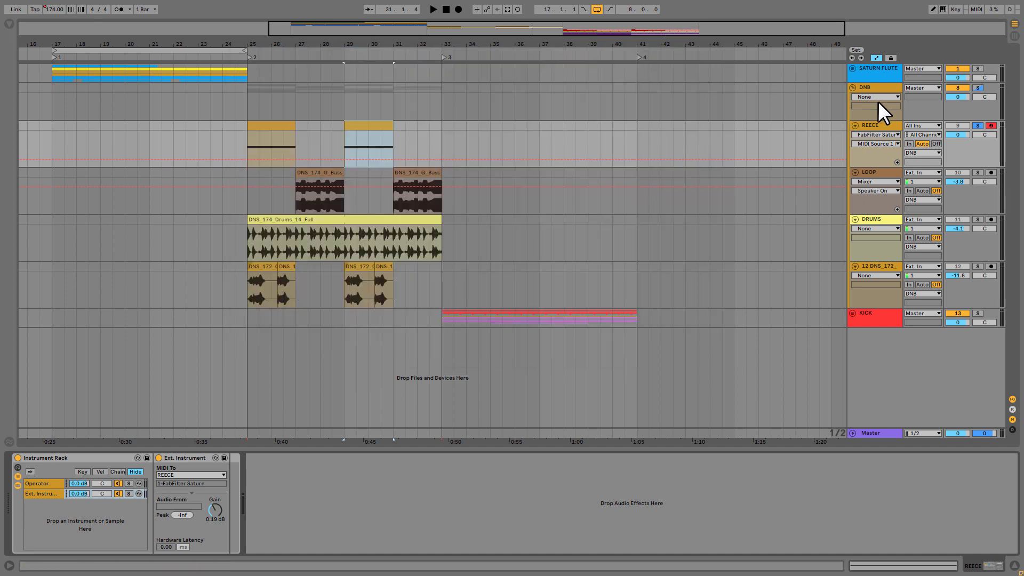
Step: Collapse the DNB group, expand the KICK group and select the first clip on its KICK track
left_click(853, 88)
left_click(852, 98)
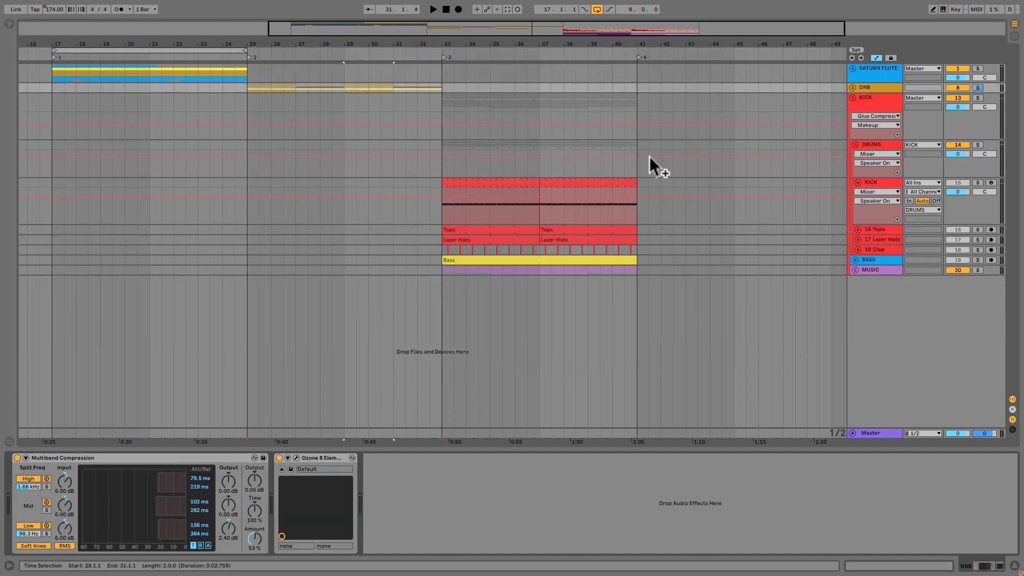
left_click(504, 184)
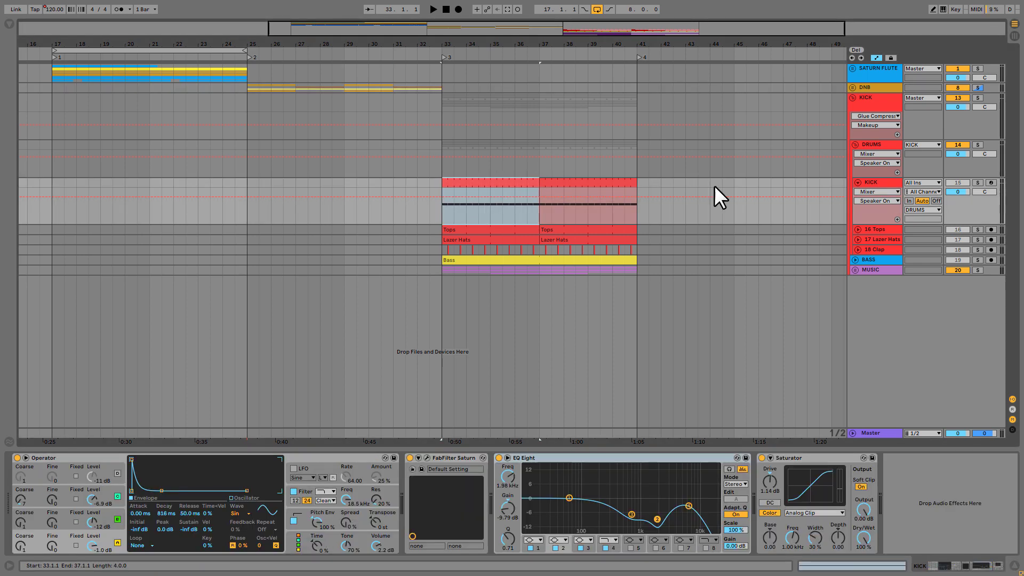
Step: Solo the KICK group and its inner KICK track in turn, listening to each from the first kick clip
left_click(976, 97)
key("space")
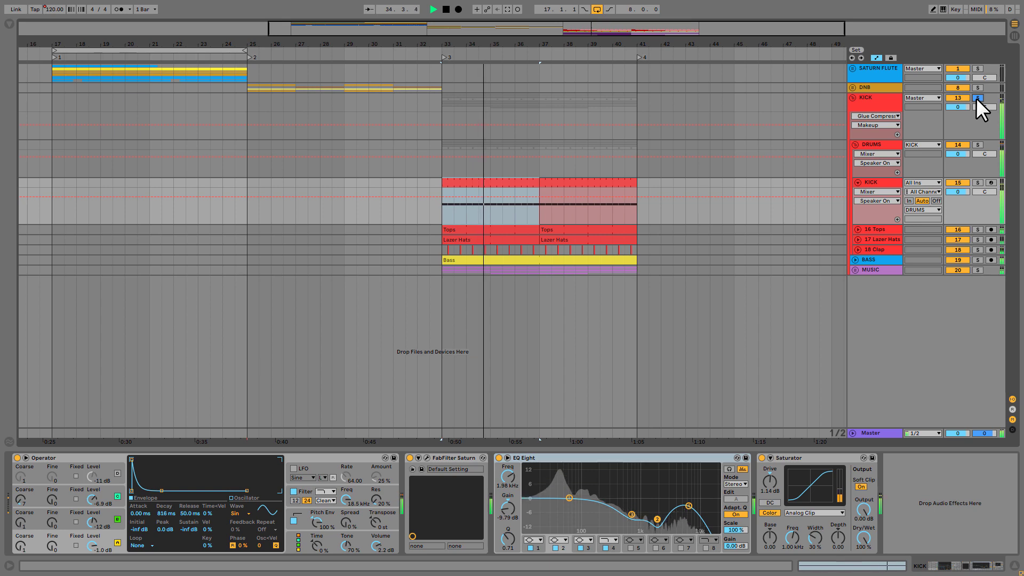
key("space")
left_click(978, 183)
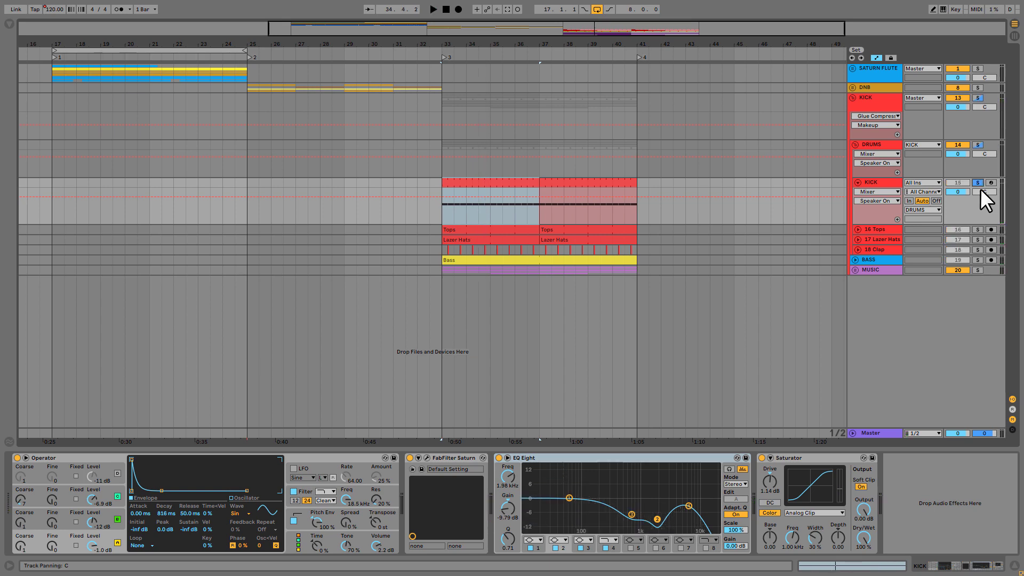
key("space")
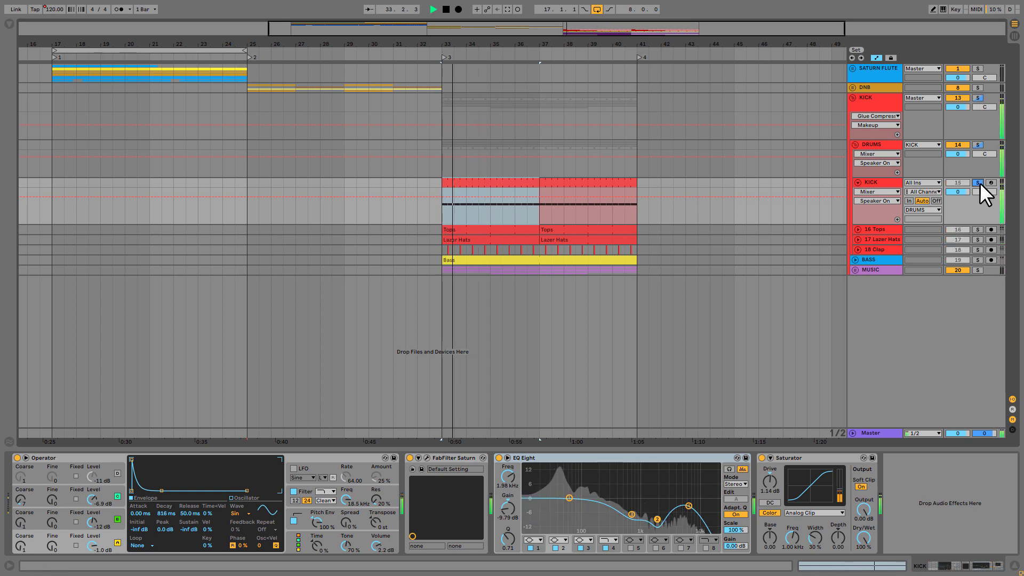
key("space")
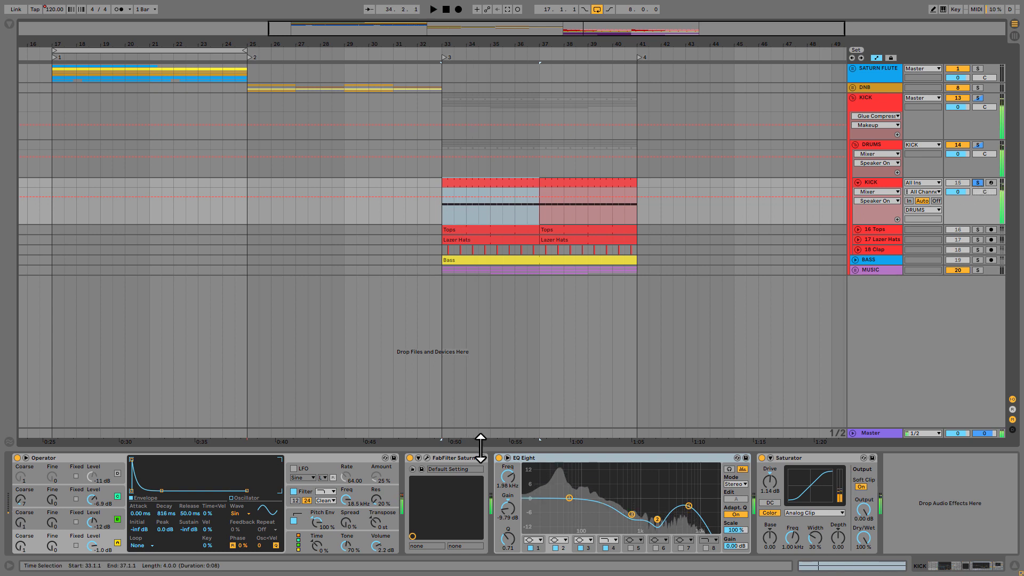
Step: Compare the soloed kick with FabFilter Saturn bypassed and enabled, leaving Saturn on
left_click(410, 457)
key("space")
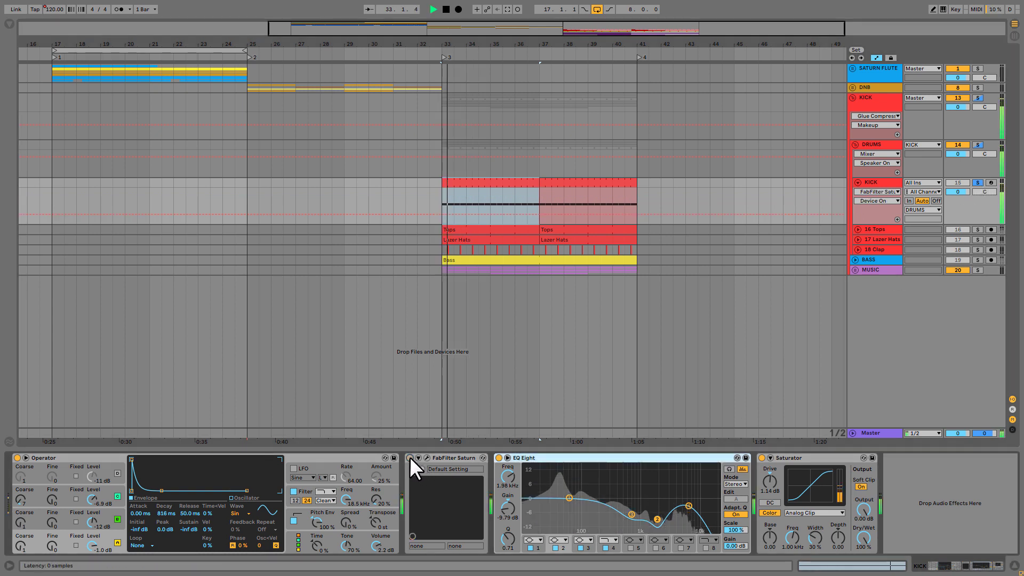
key("space")
left_click(410, 457)
key("space")
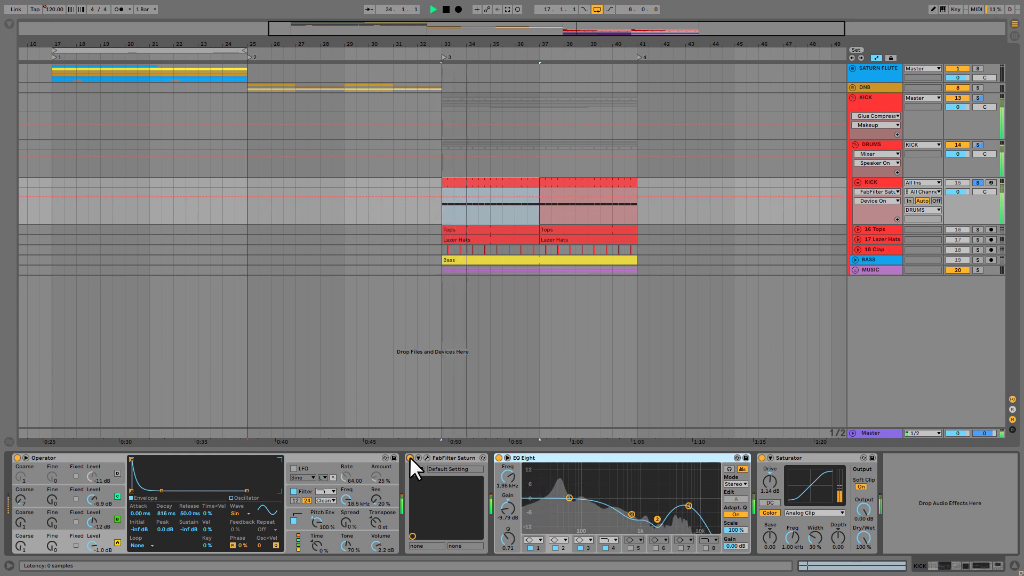
Step: Bypass Saturn on the kick, switch it back on, then show its plug-in window clear of the track headers
left_click(410, 457)
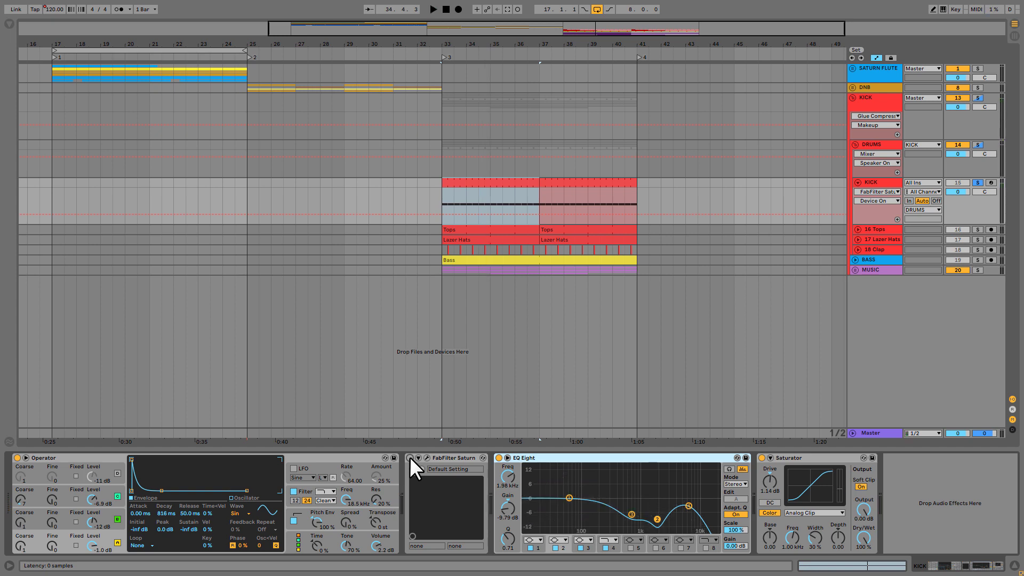
left_click(410, 457)
left_click(427, 458)
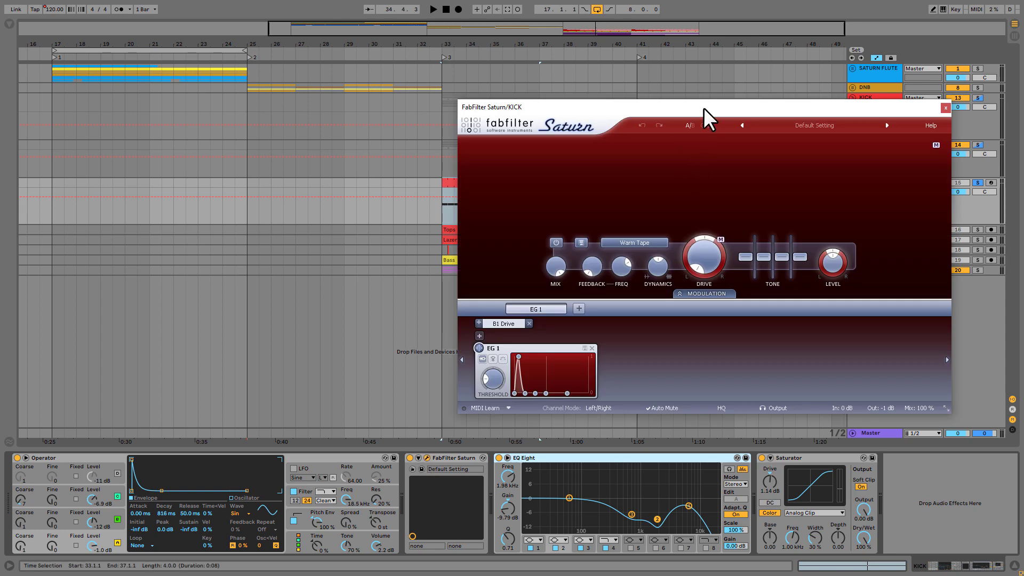
left_click_drag(702, 106, 537, 87)
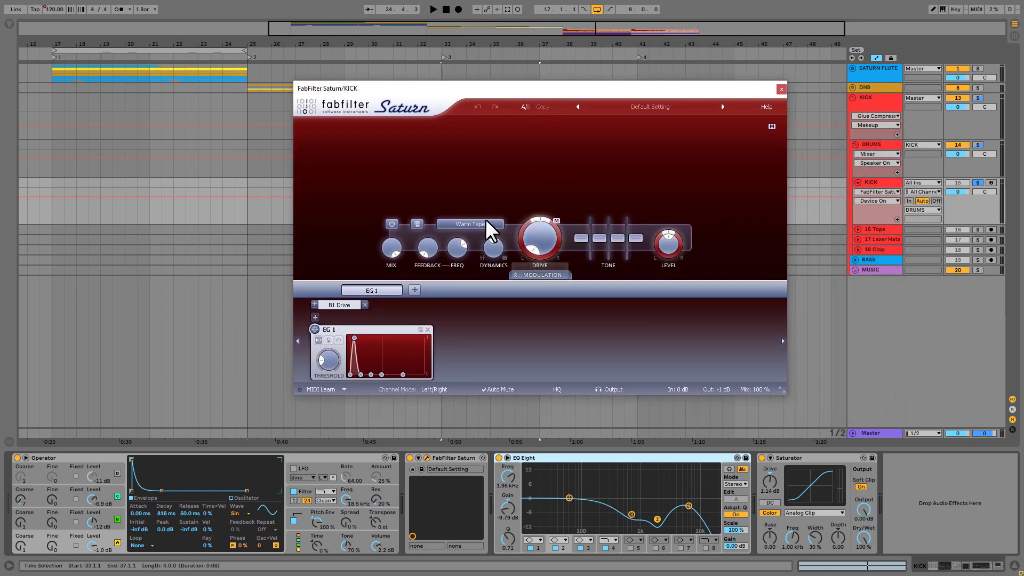
Step: Review Saturn's style list, the available modulation source types and the EG 1 source's assignment to the band's drive
left_click(473, 223)
left_click(554, 171)
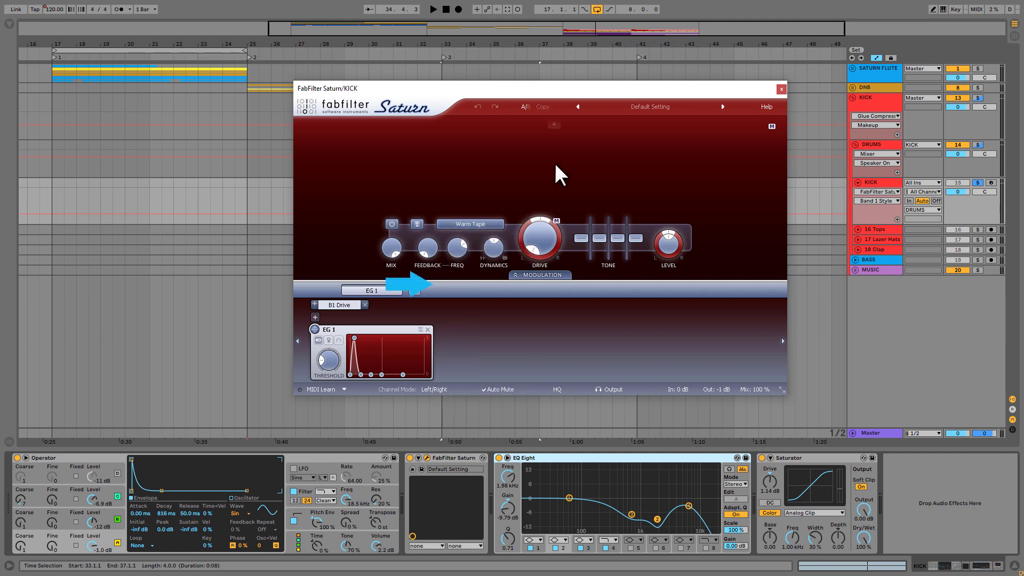
left_click(414, 290)
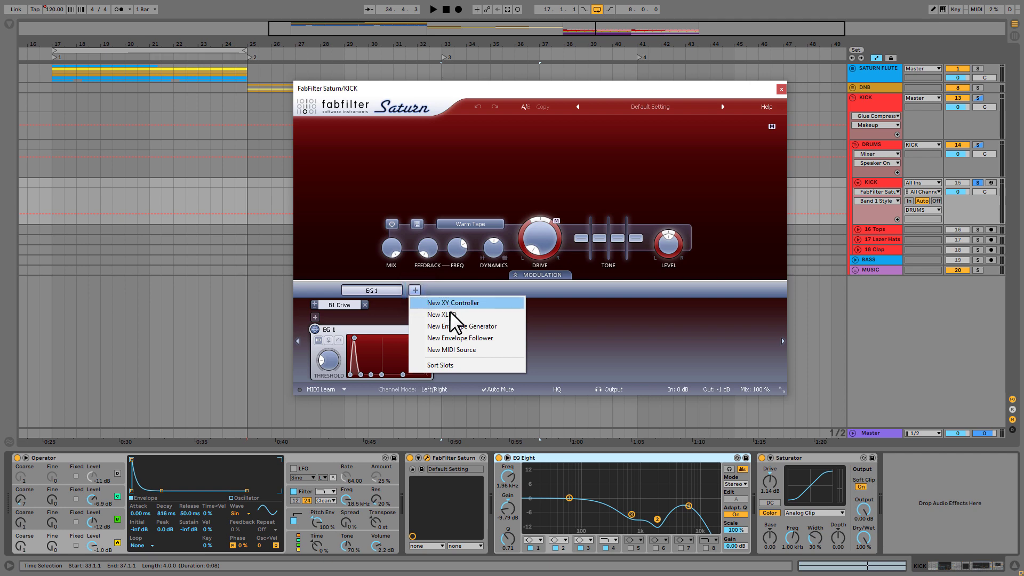
left_click(577, 327)
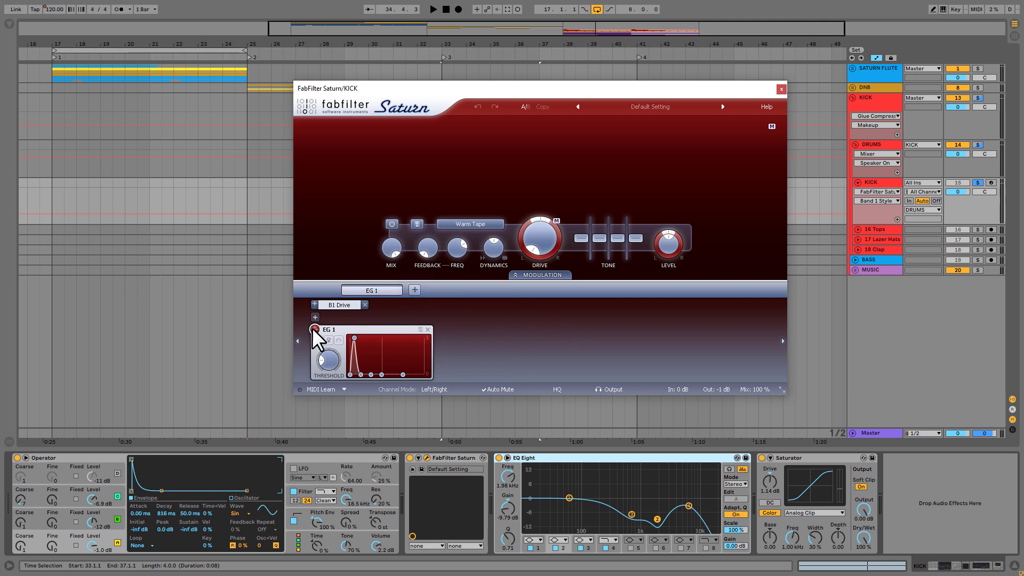
left_click_drag(315, 329, 346, 309)
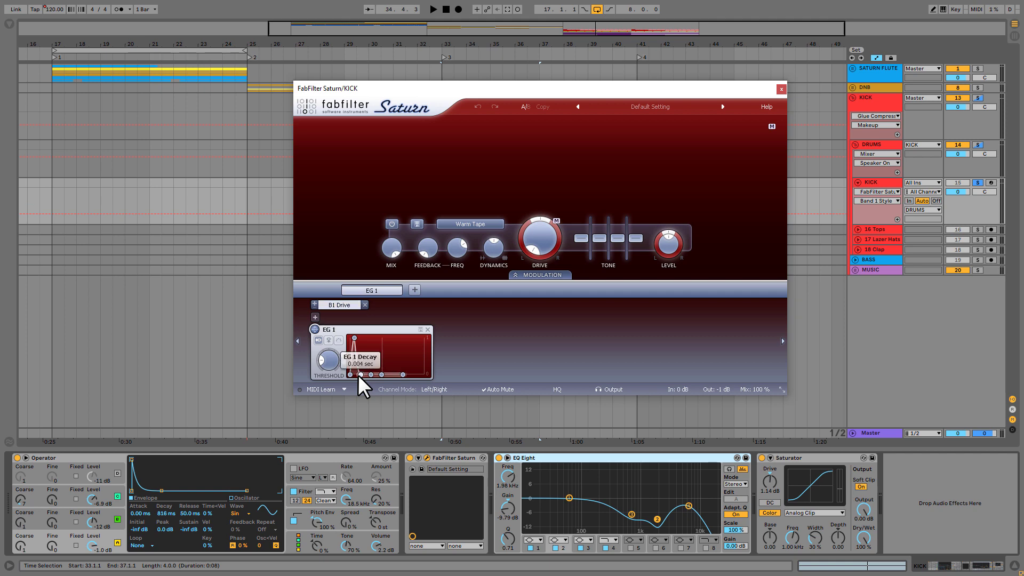
Step: Try a longer EG 1 decay while the kick plays, then return the decay to its short setting
mouse_move(357, 375)
key("space")
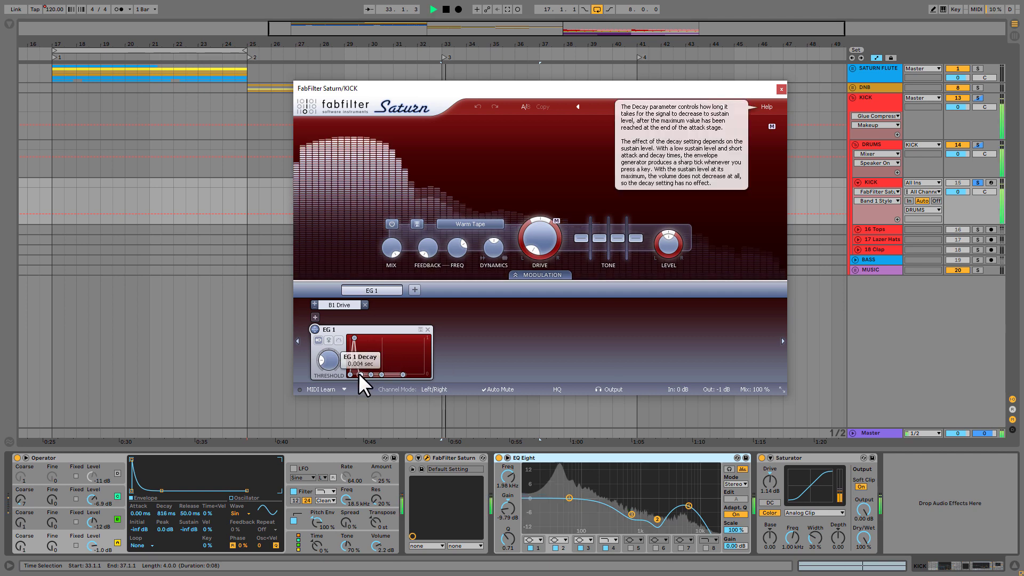
left_click_drag(361, 374, 394, 369)
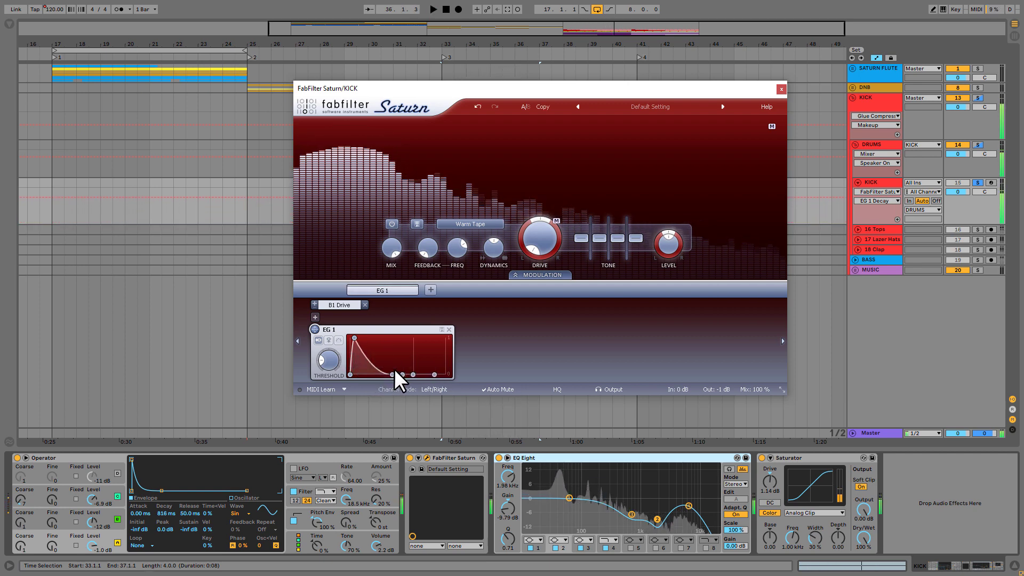
key("space")
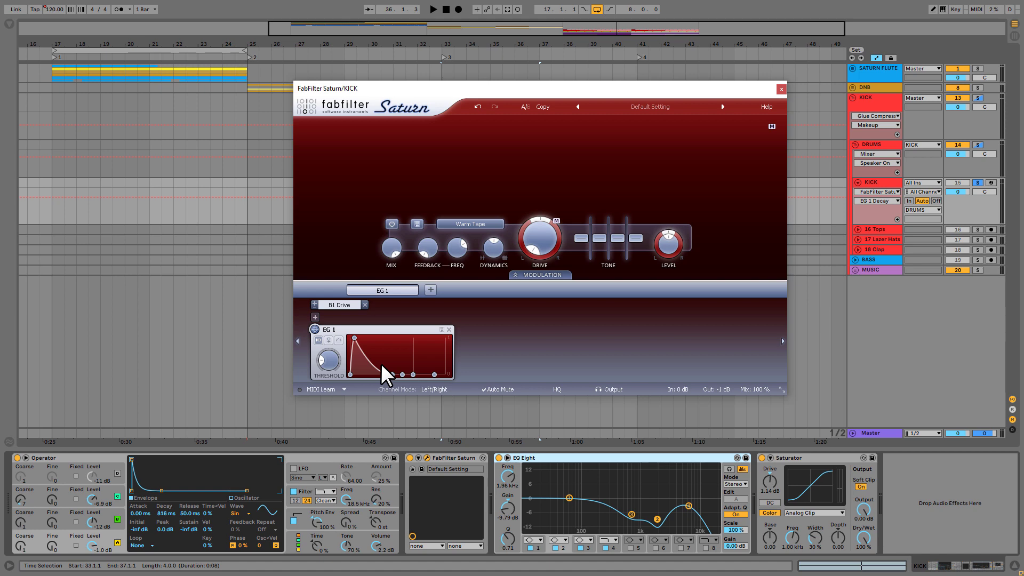
left_click_drag(393, 376, 357, 382)
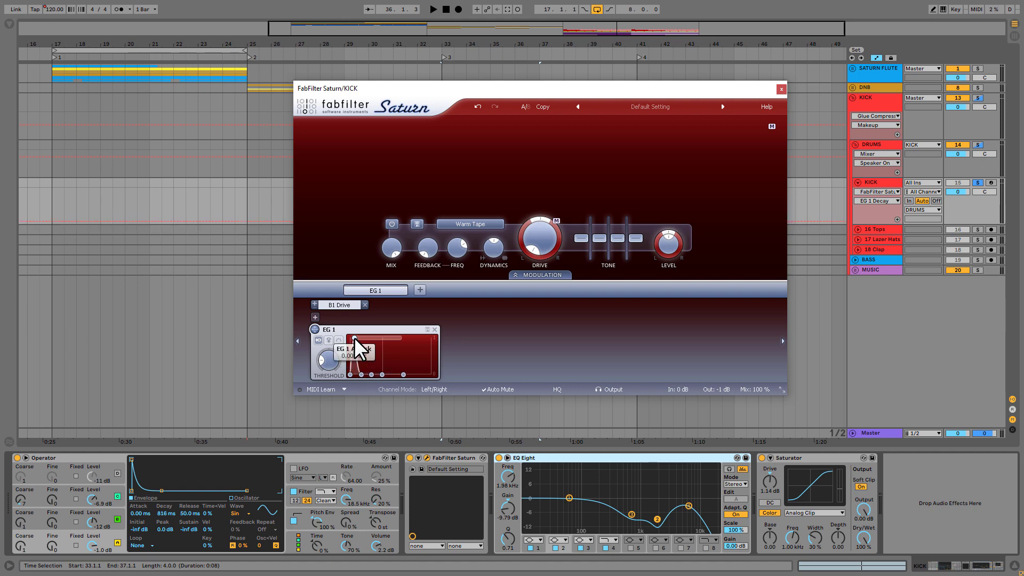
Step: Audition a longer EG 1 attack on the kick, then shorten the attack to a fast spike and listen again
left_click_drag(354, 337, 369, 339)
key("space")
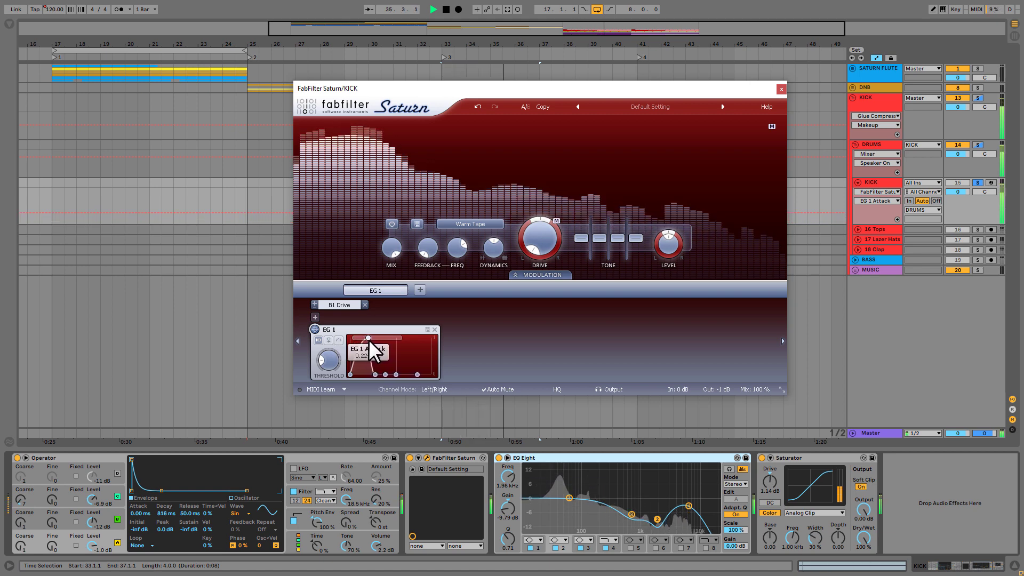
key("space")
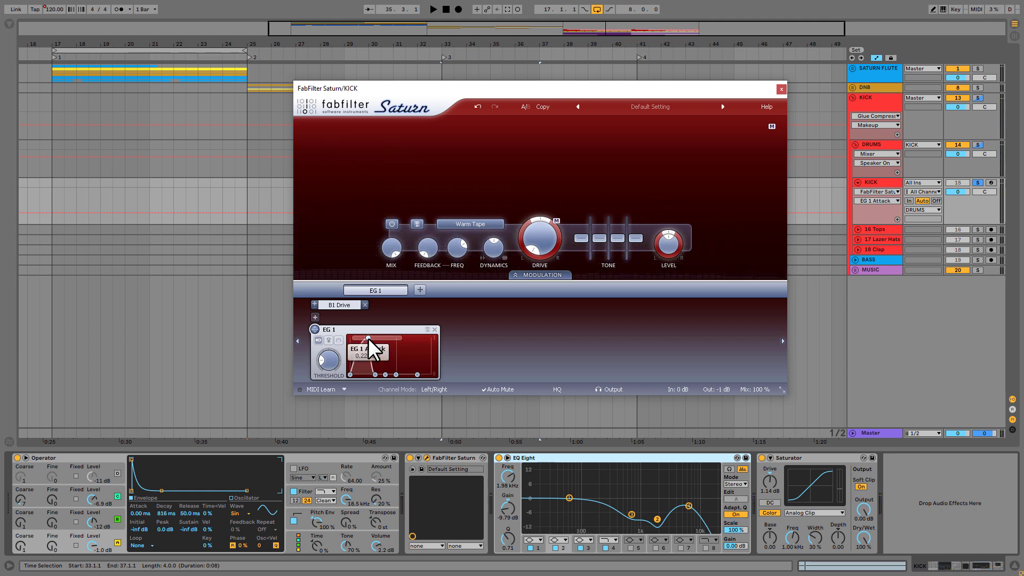
left_click_drag(368, 338, 356, 338)
key("space")
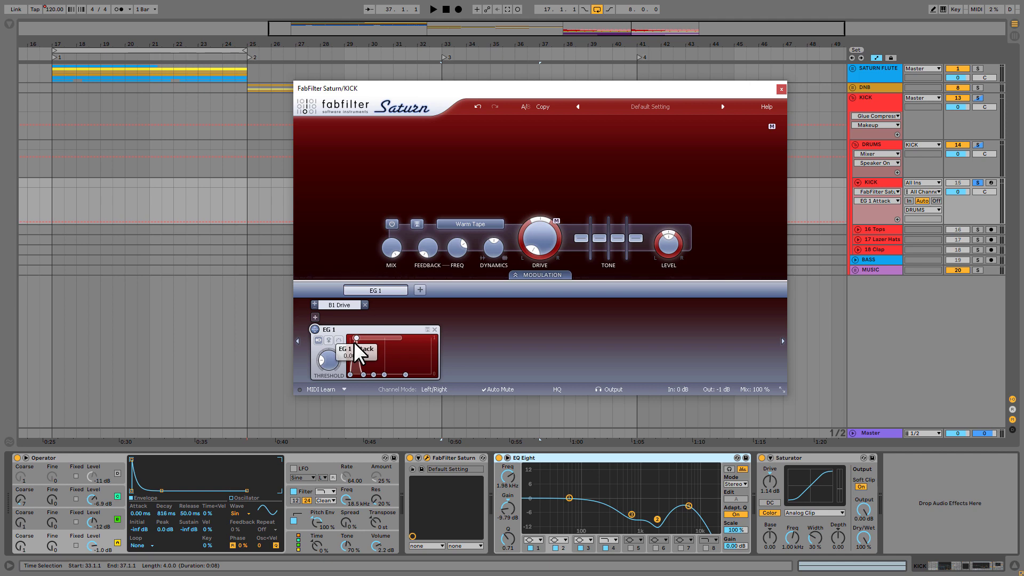
key("space")
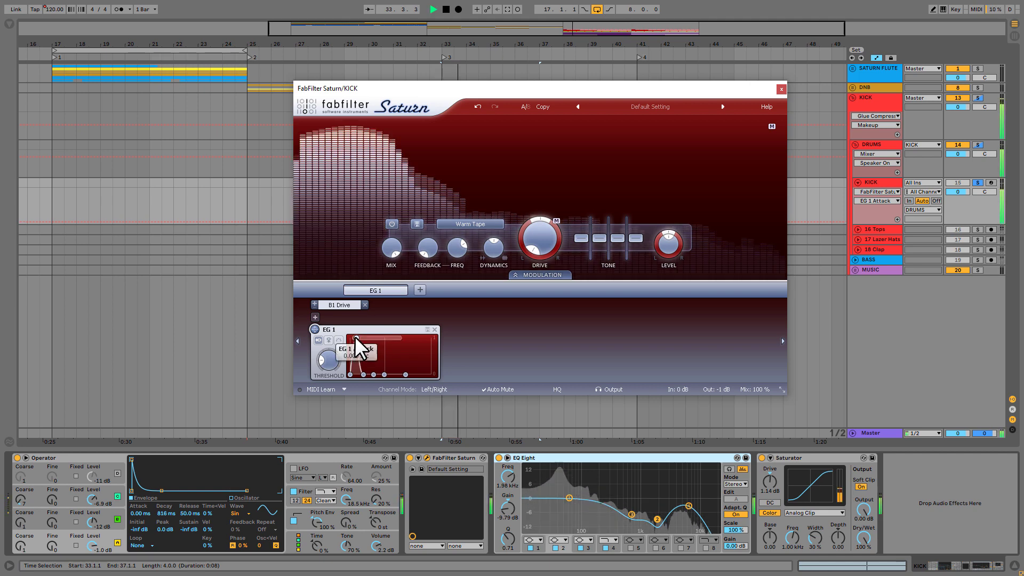
key("space")
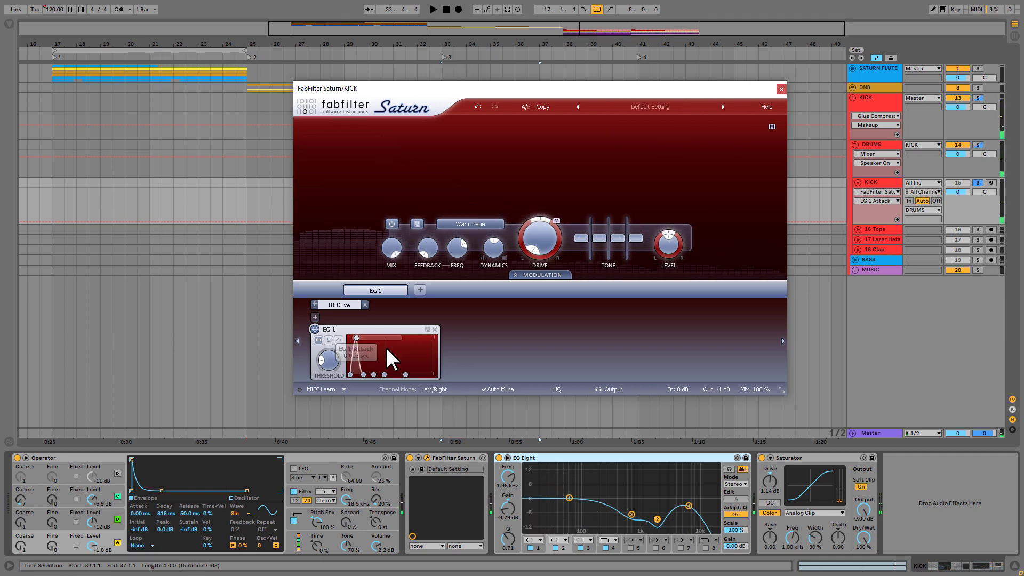
Step: Play the kick with the short EG 1 envelope, bypassing Saturn briefly and switching it back on
key("space")
left_click(408, 457)
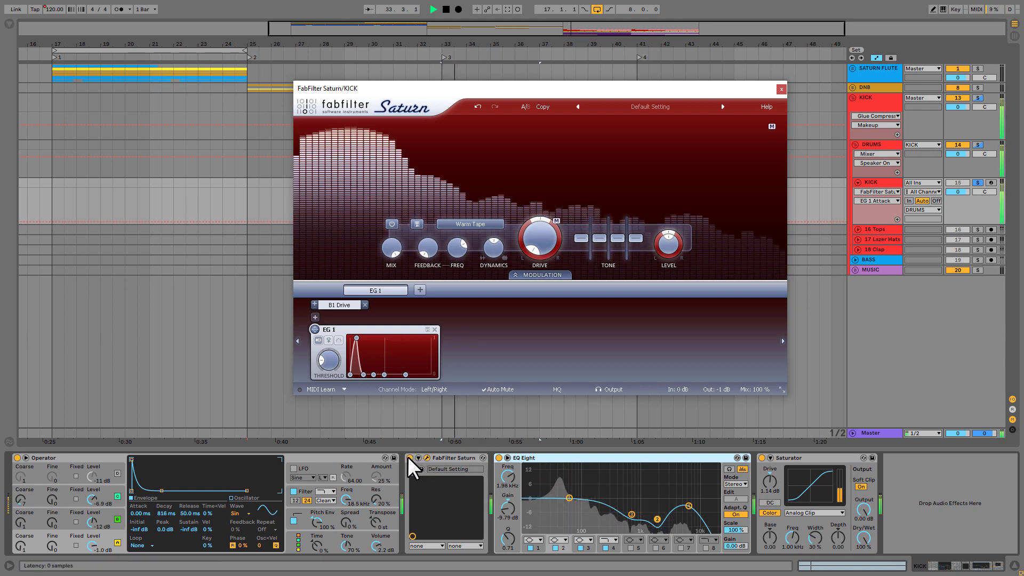
left_click(409, 457)
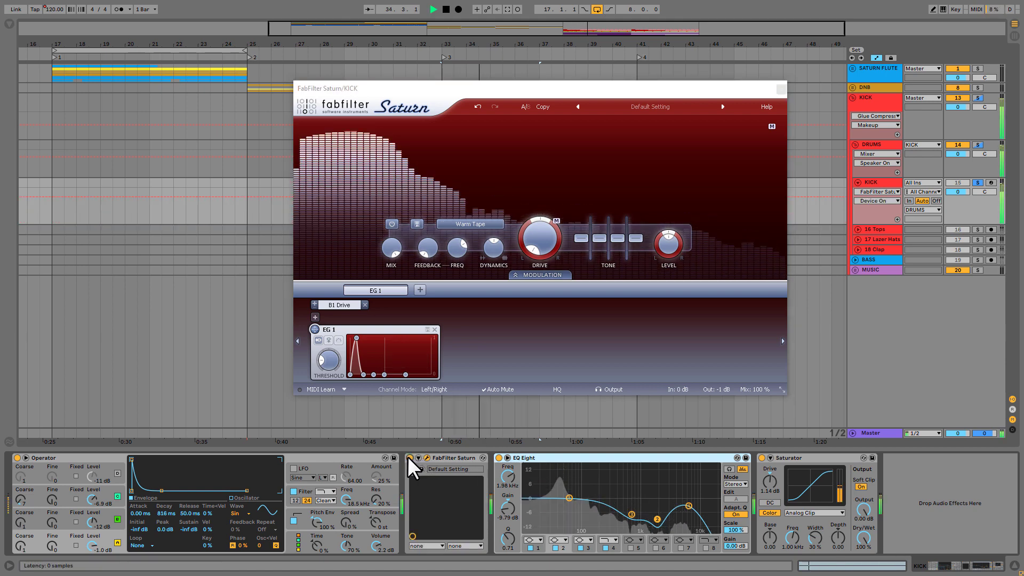
key("space")
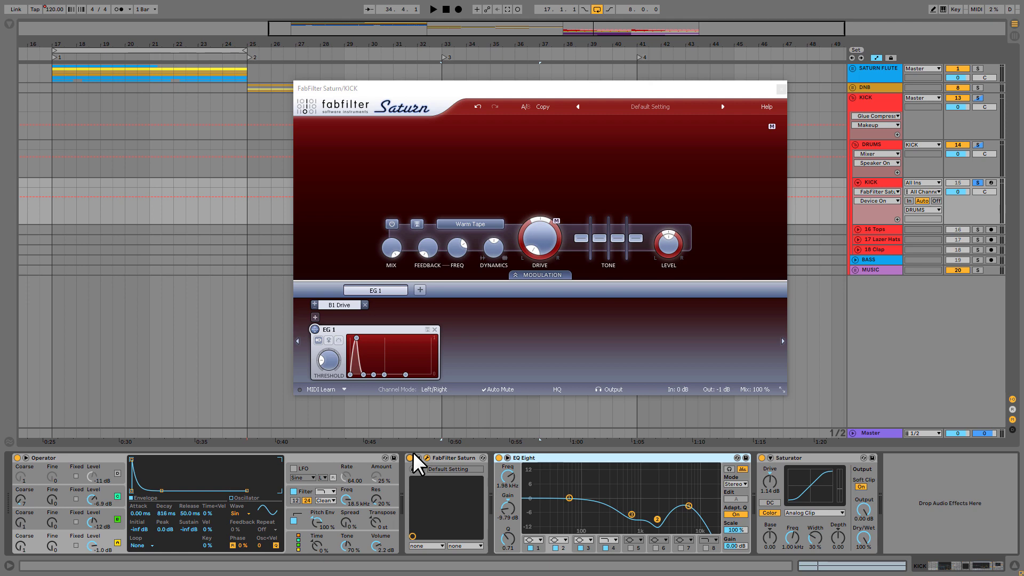
Step: Open the list of distortion styles for the kick's Saturn band, currently using Warm Tape
left_click(482, 225)
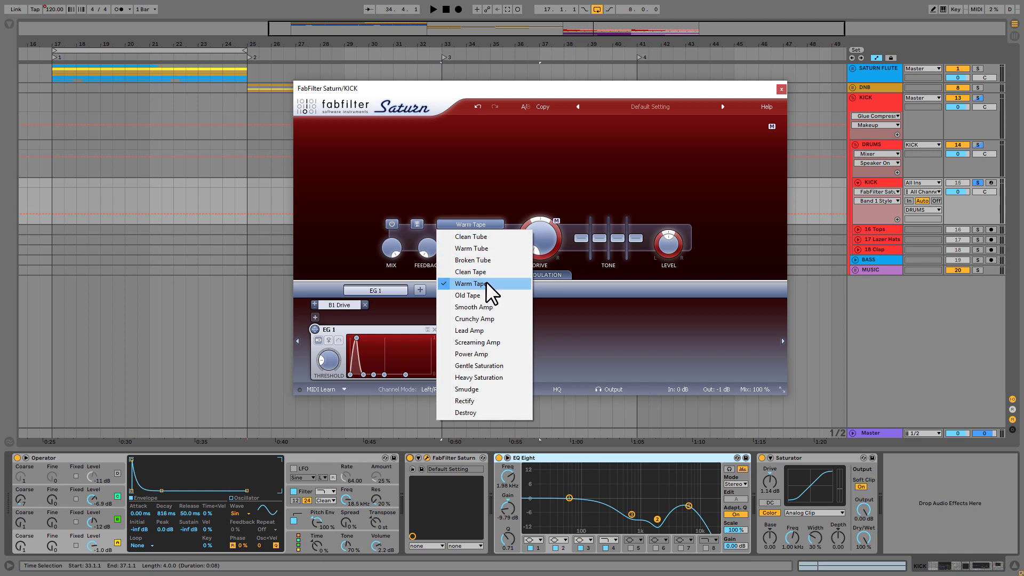
left_click(597, 291)
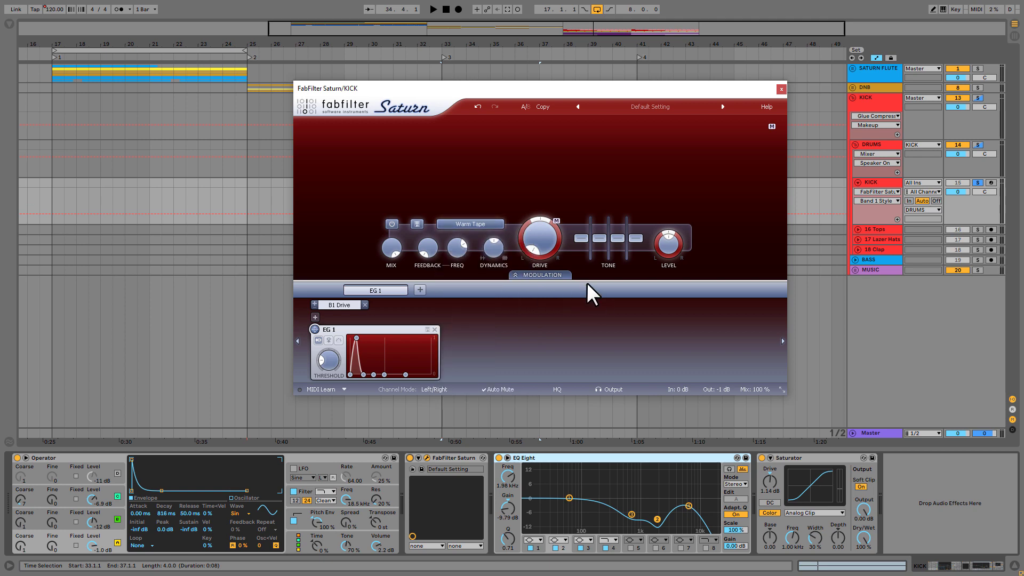
left_click(482, 224)
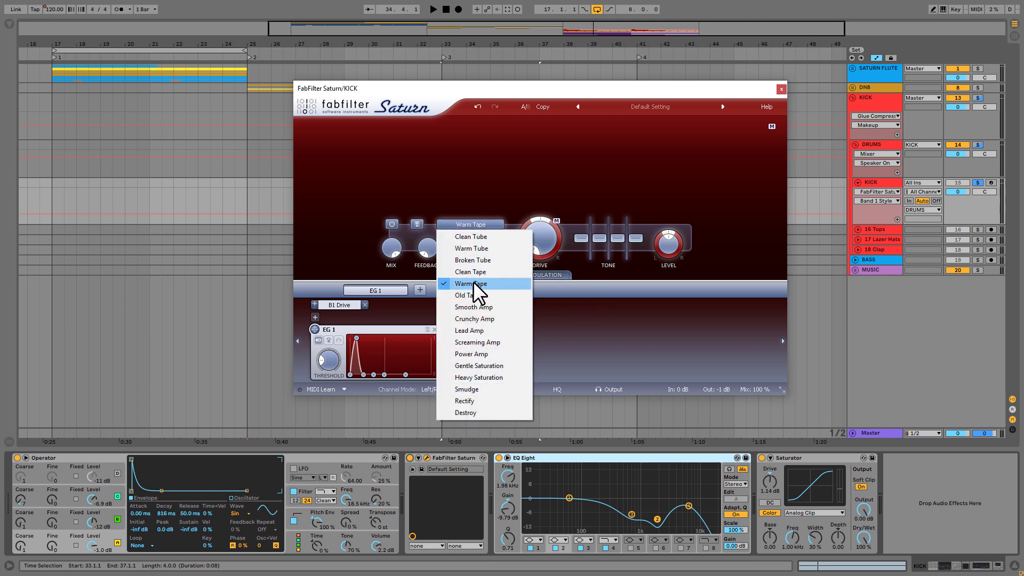